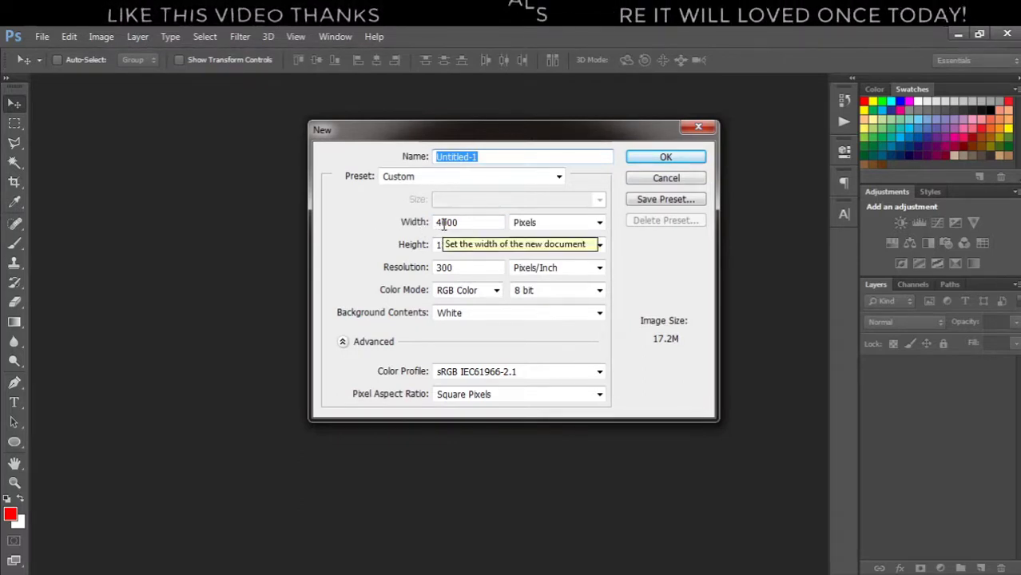
Step: Create a new 4500 by 5400 pixel document at 300 pixels/inch and convert its Background into a regular layer
double_click(458, 222)
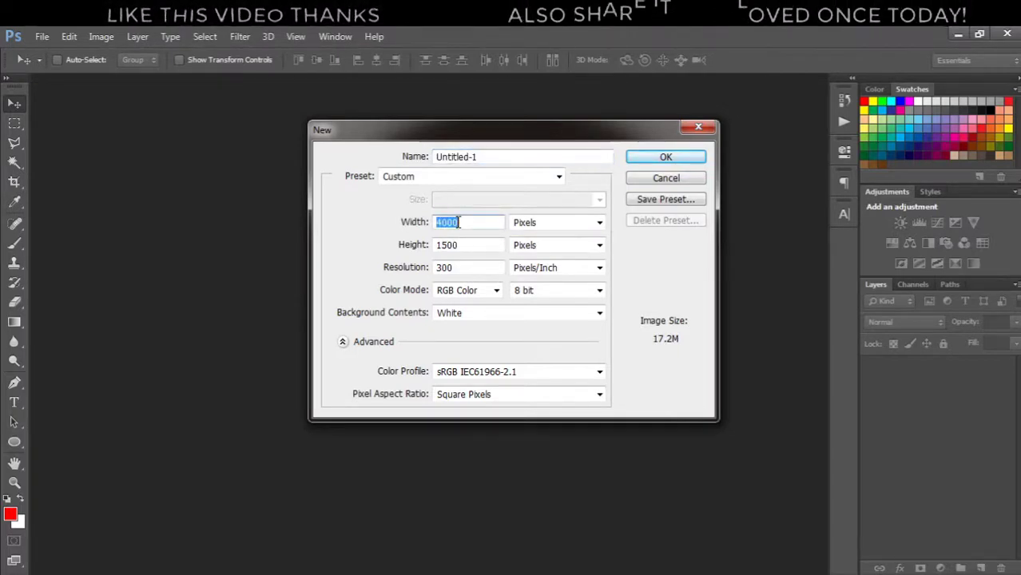
type("450")
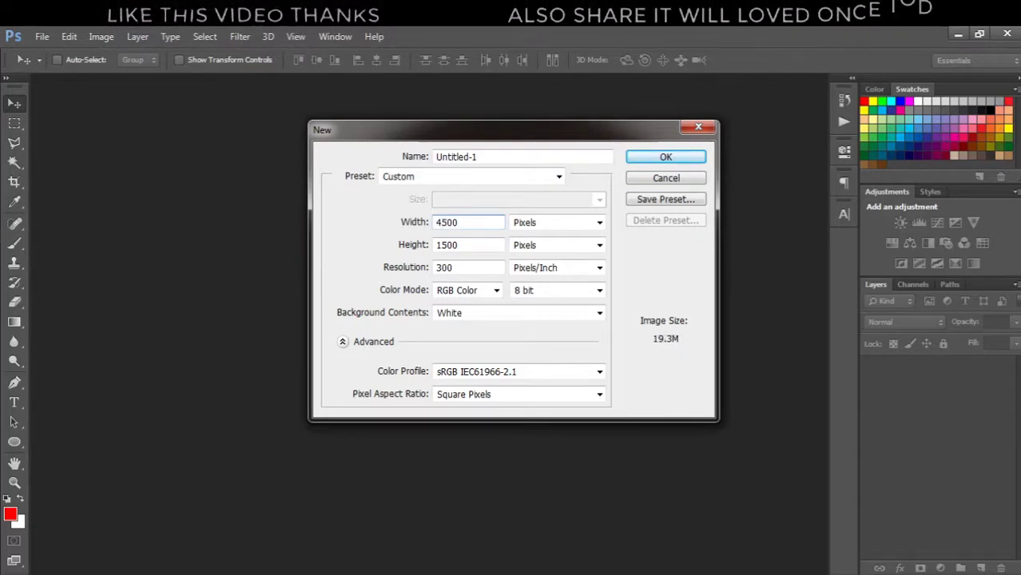
key("Tab")
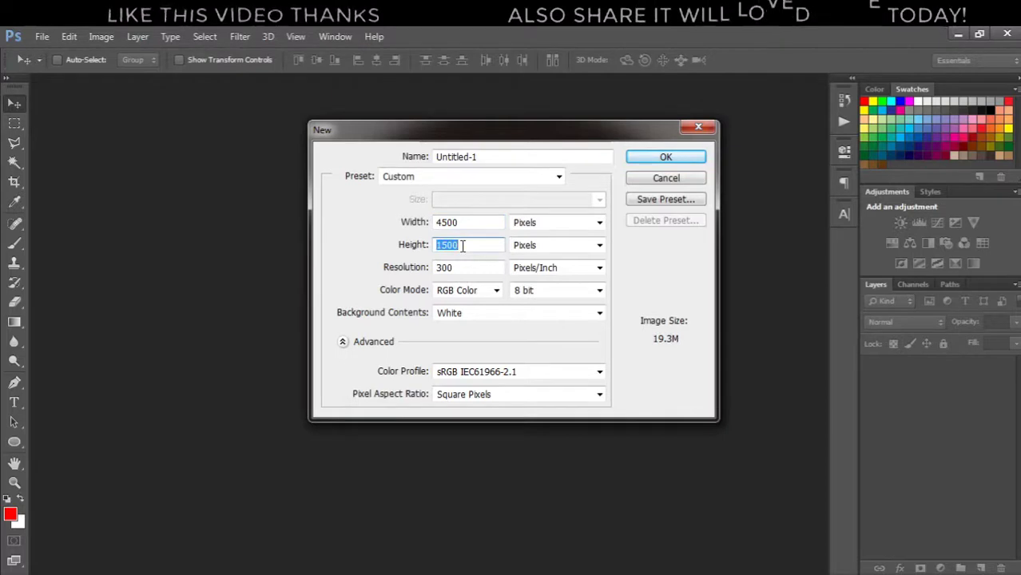
type("5400")
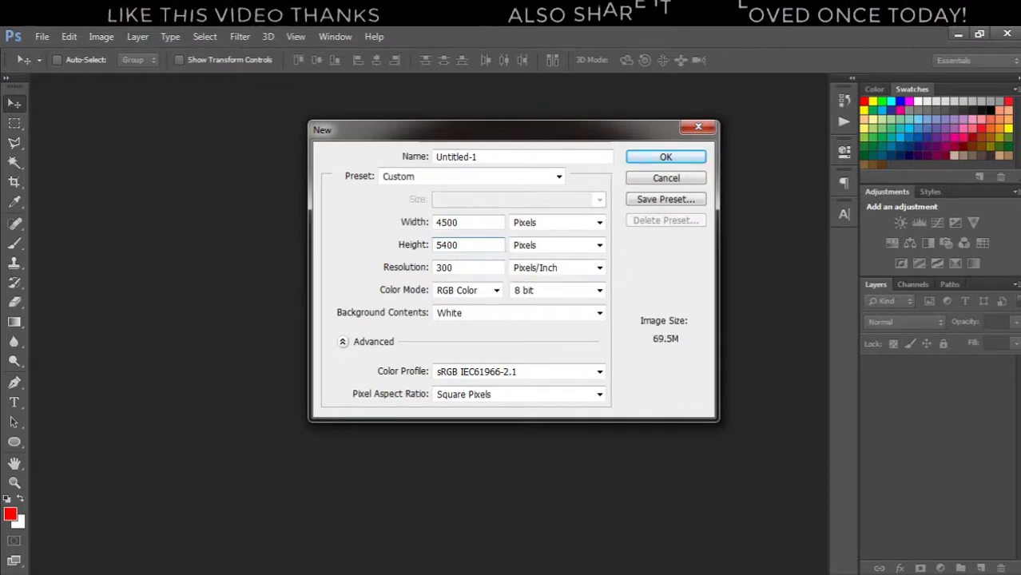
left_click(663, 158)
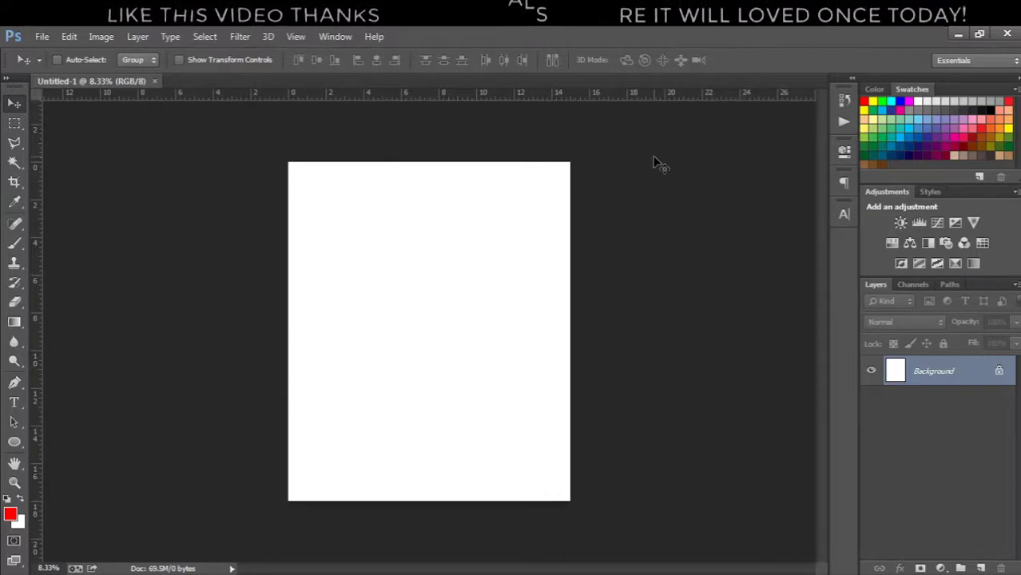
double_click(1000, 373)
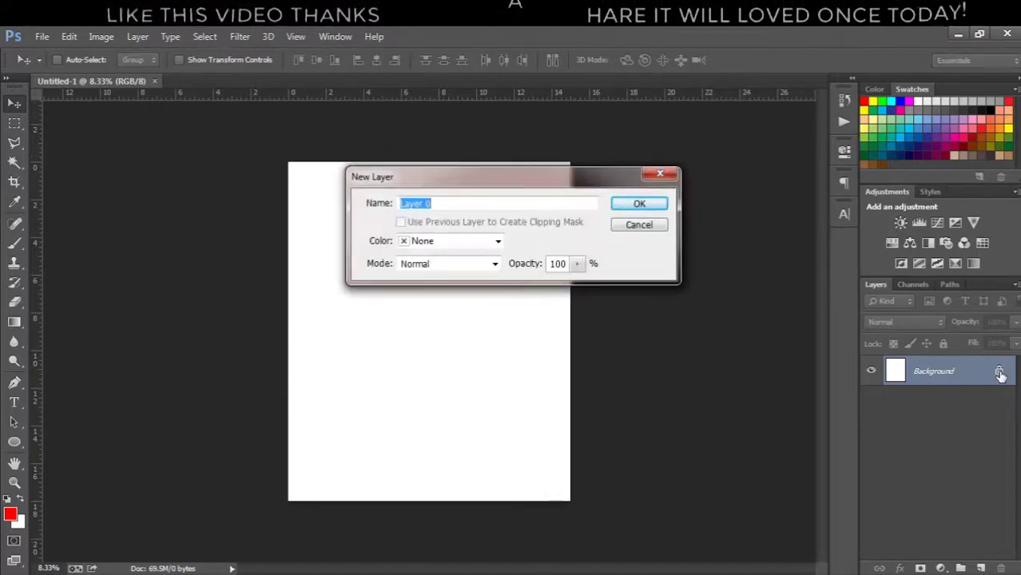
left_click(638, 204)
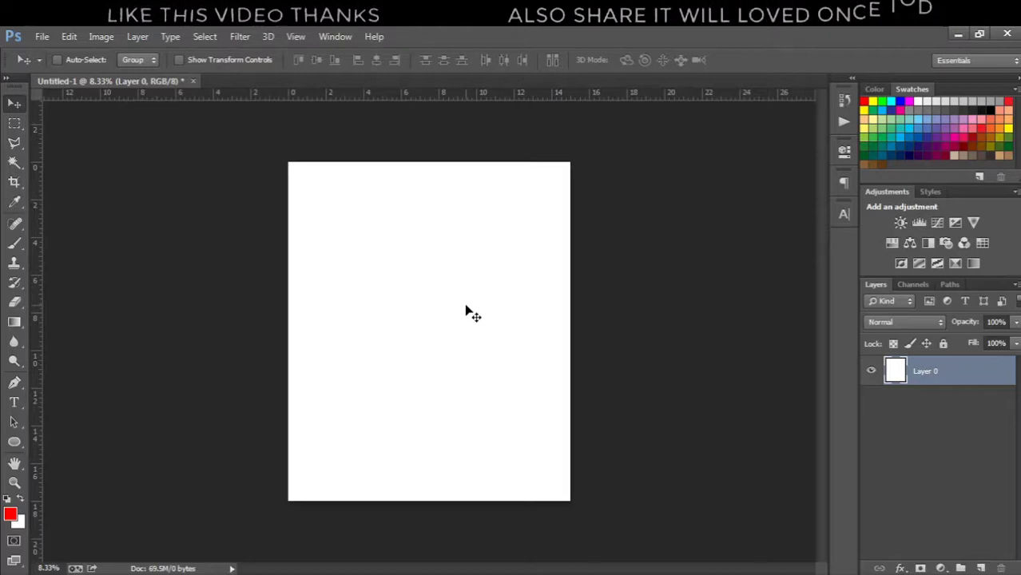
Step: Place the image cactus 7 from the Downloads folder at the centre of the canvas at its original size
scroll(466, 307, "up", 1)
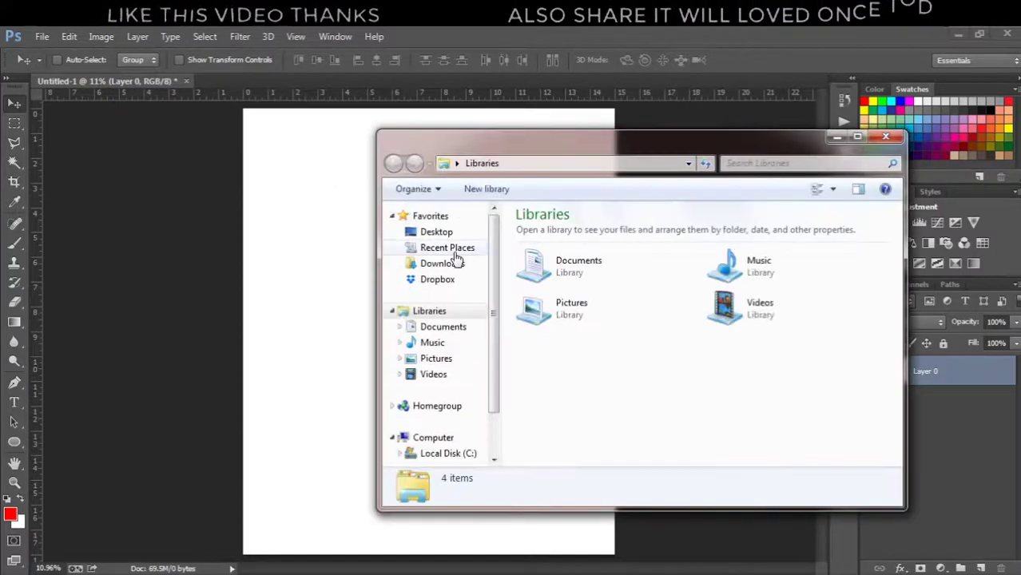
left_click(452, 265)
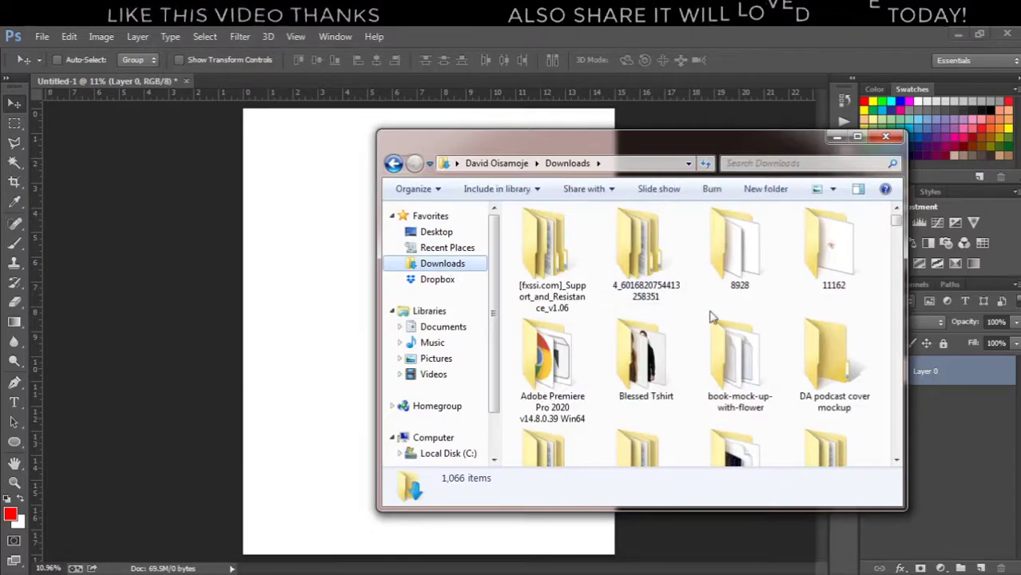
left_click(734, 352)
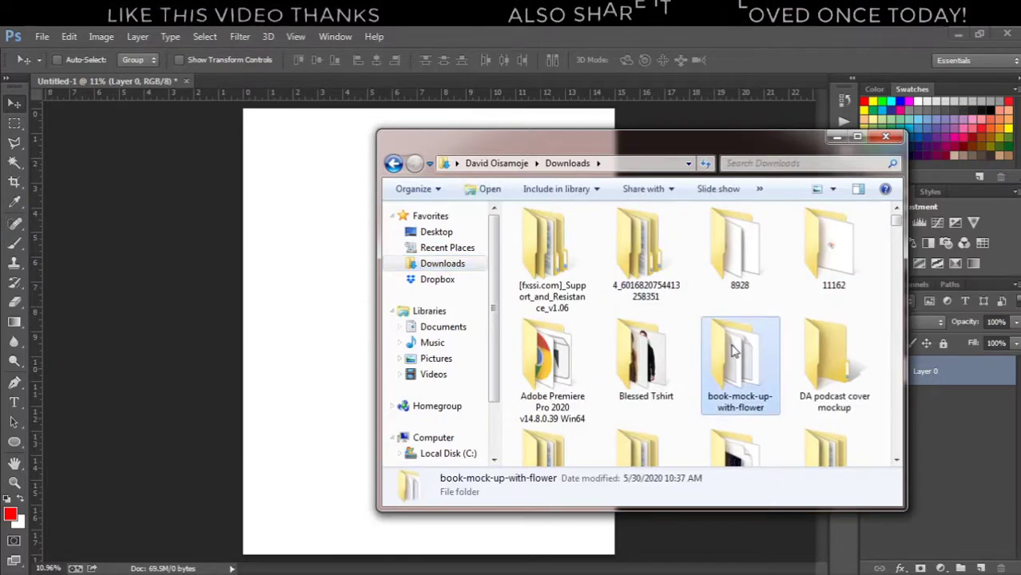
type("ca")
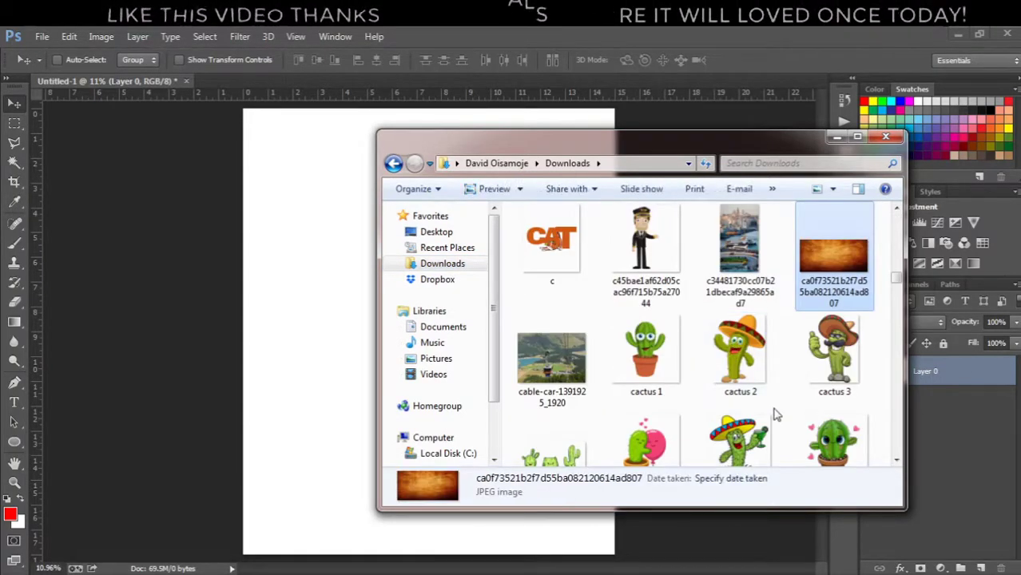
left_click(897, 462)
left_click(897, 462)
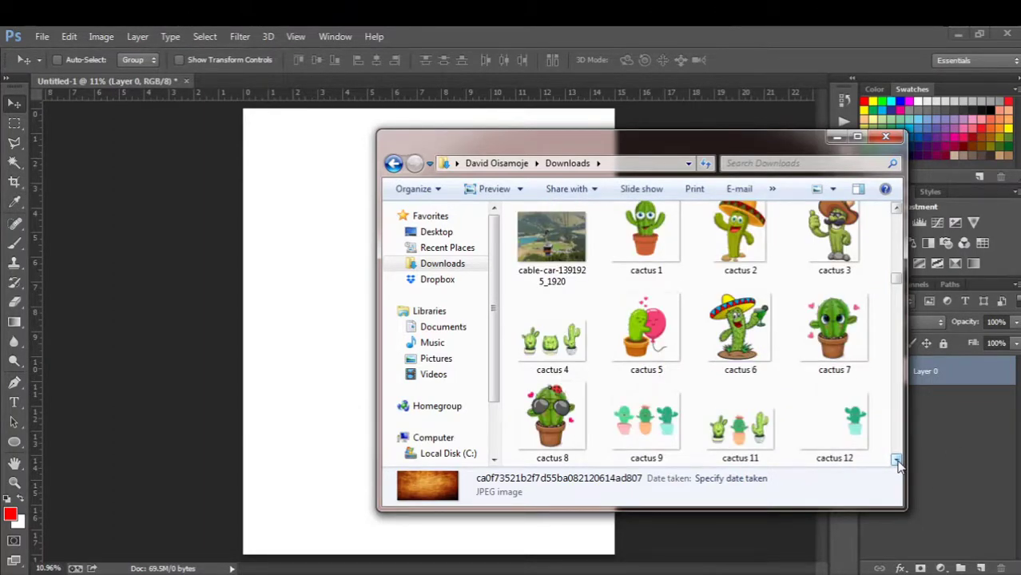
left_click_drag(830, 320, 354, 330)
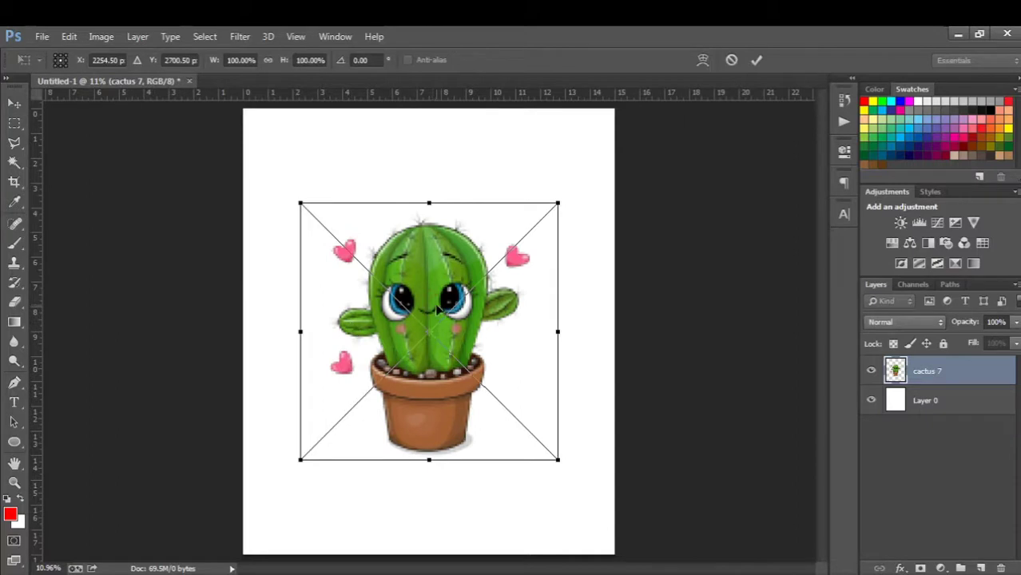
key("Return")
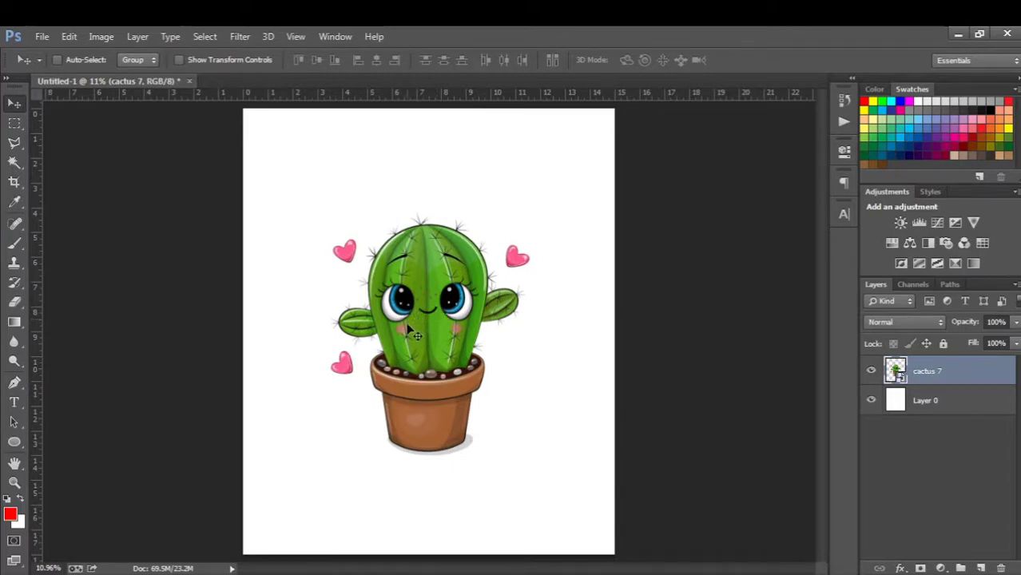
Step: Add the text "hug" above the cactus in the DOCALLISME ON STREET font at 60 pt
left_click(13, 404)
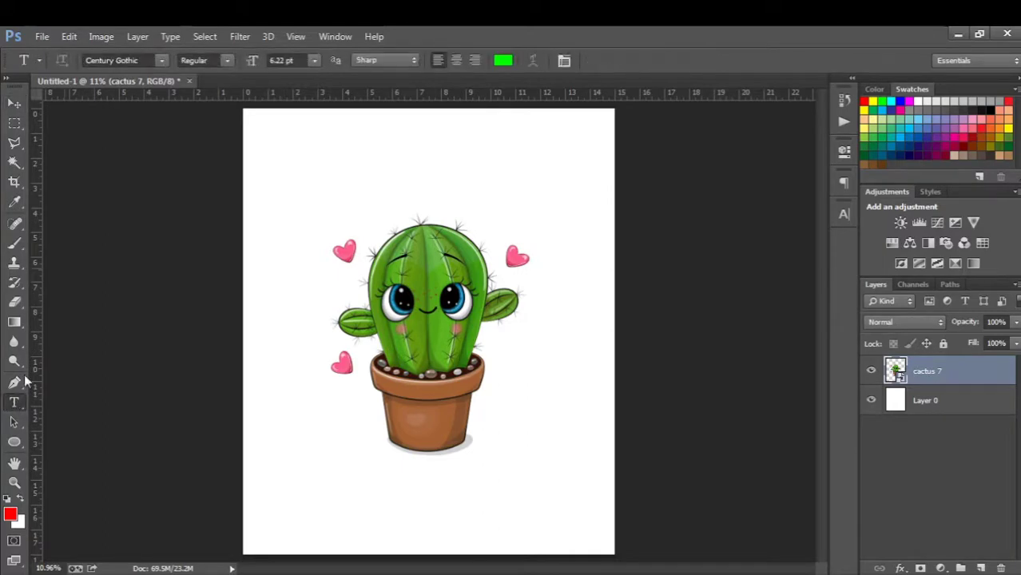
left_click(159, 60)
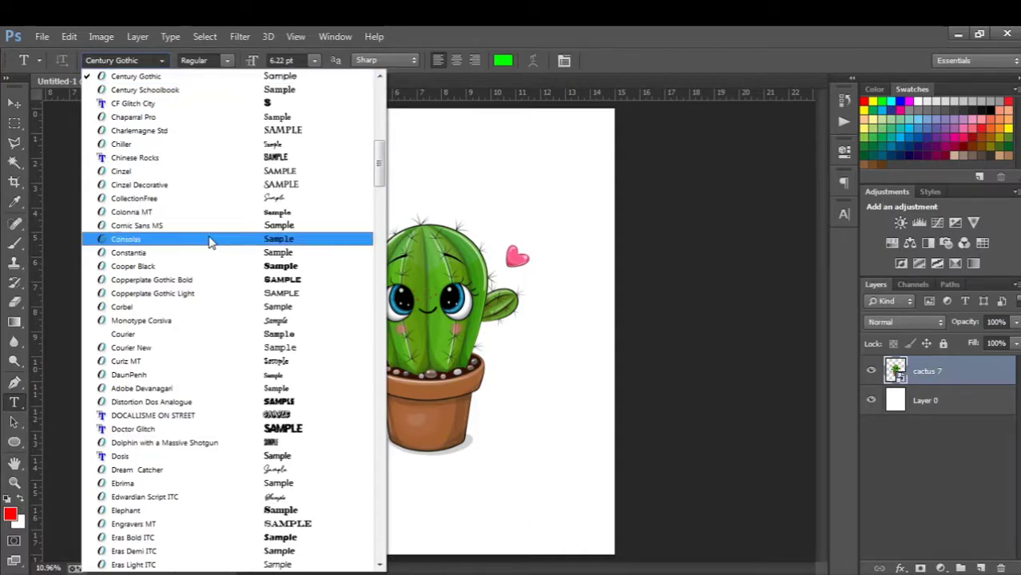
left_click(257, 416)
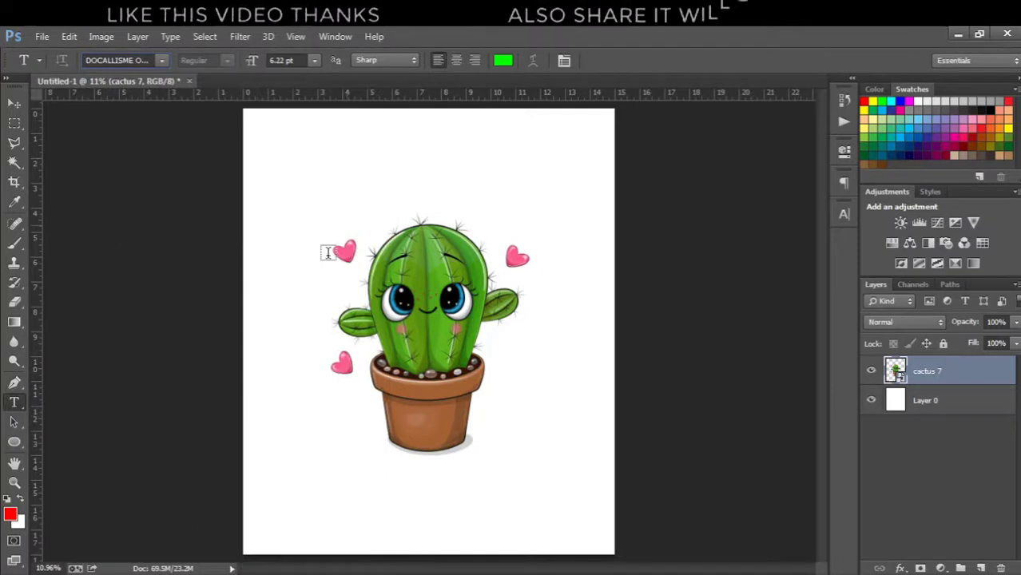
left_click(411, 162)
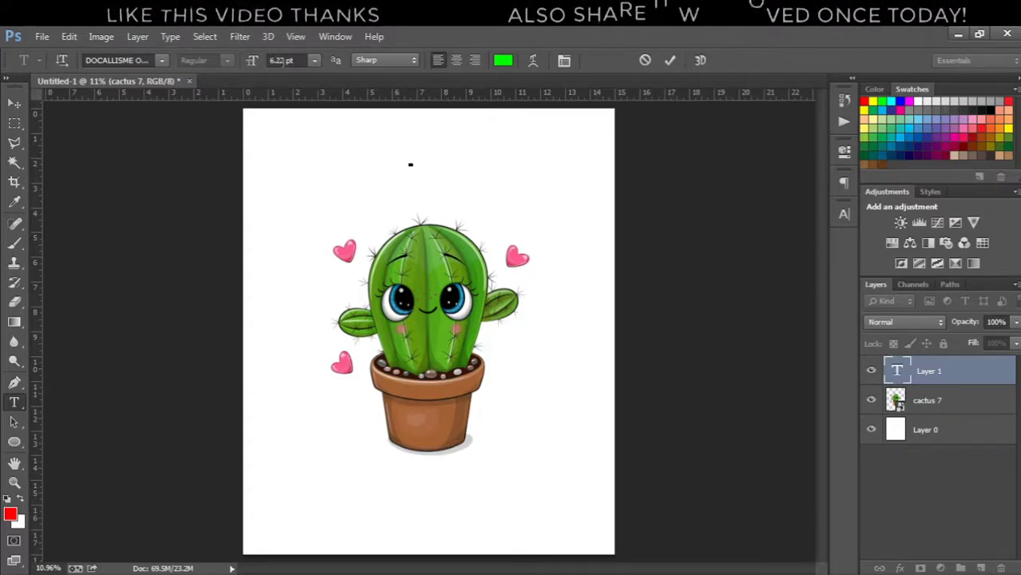
left_click(313, 61)
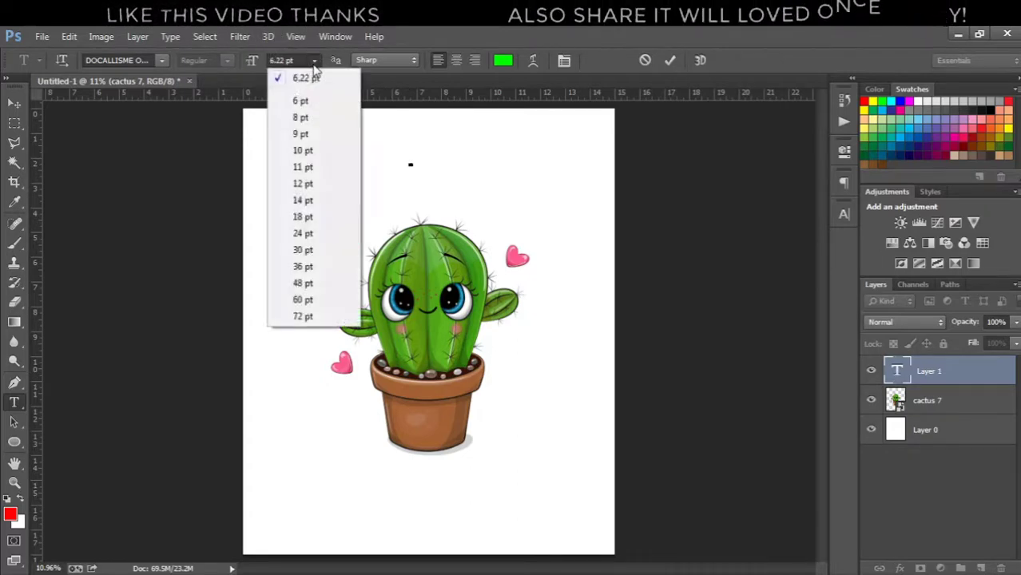
left_click(302, 283)
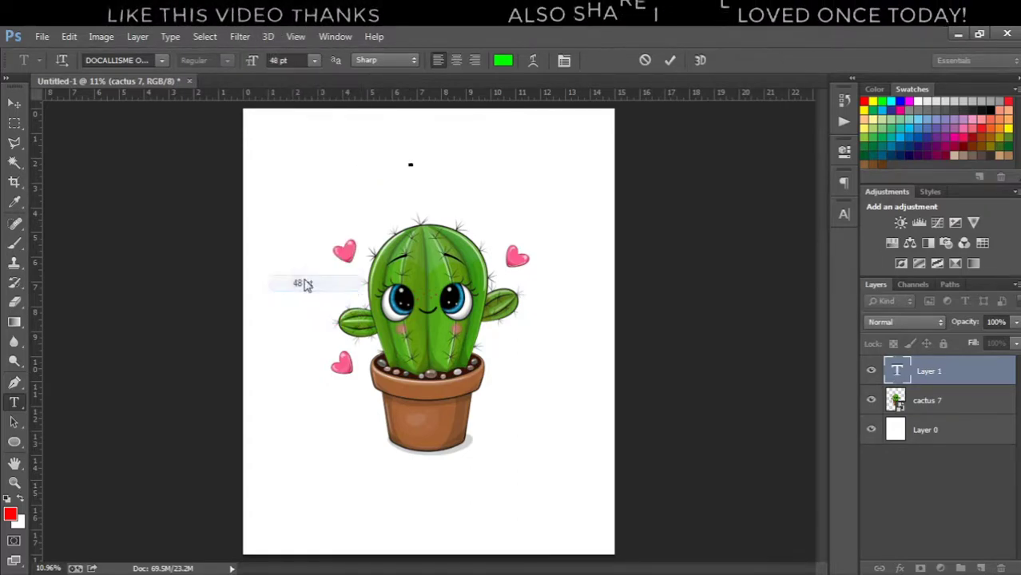
left_click(314, 61)
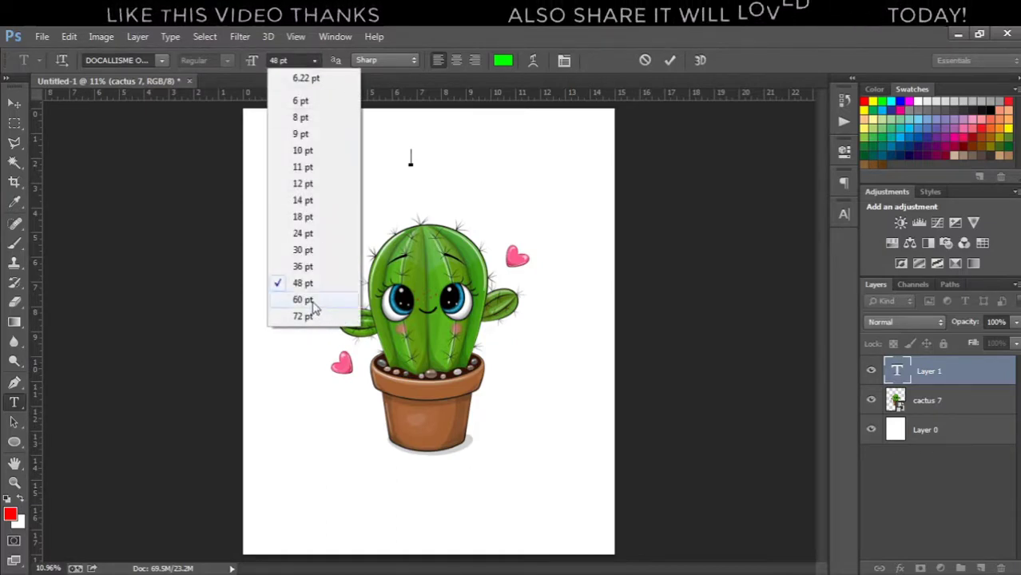
left_click(302, 300)
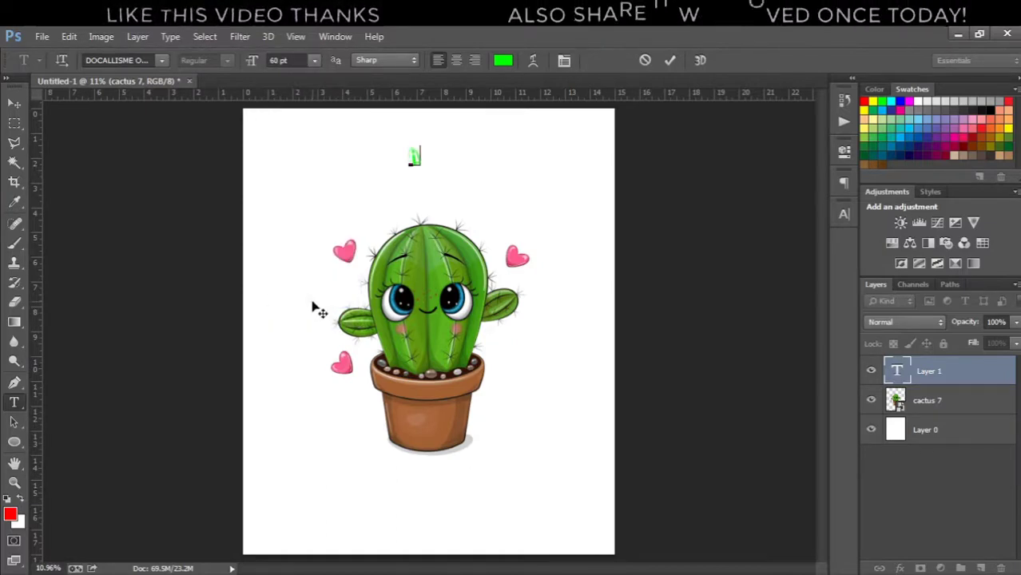
type("o")
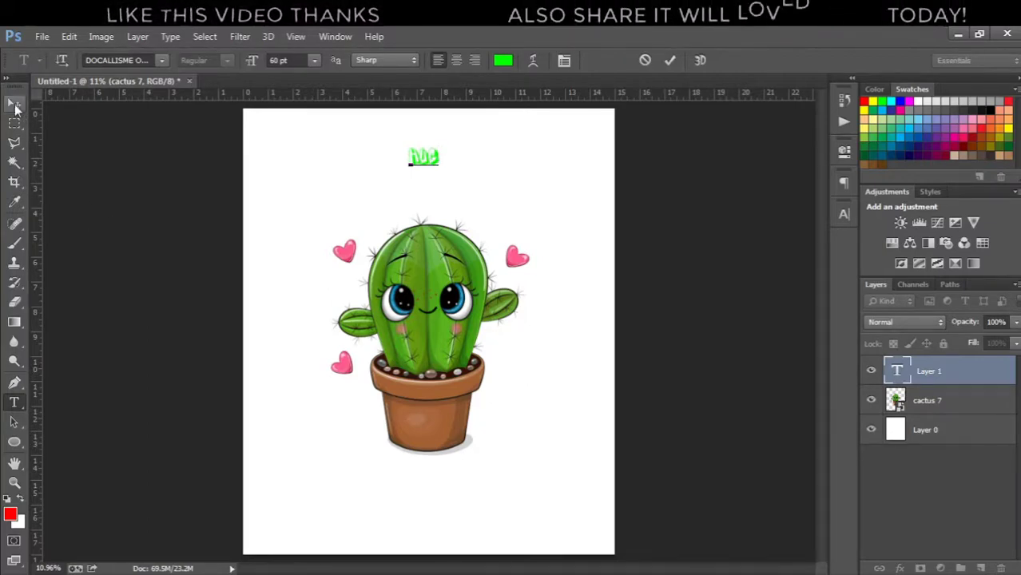
left_click(14, 103)
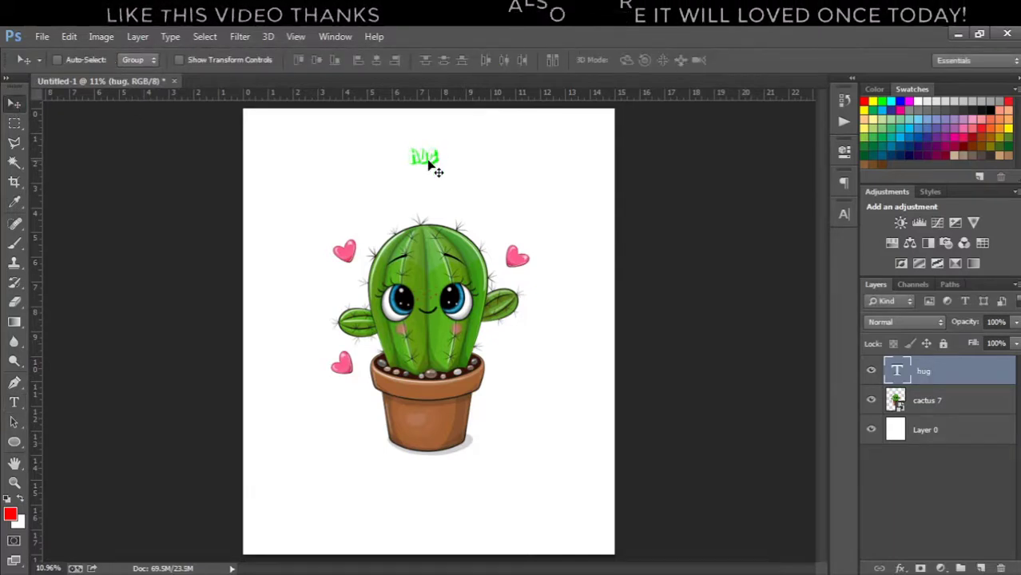
Step: Scale the hug text proportionally to about 500% and position it just above the cactus
key("ctrl+t")
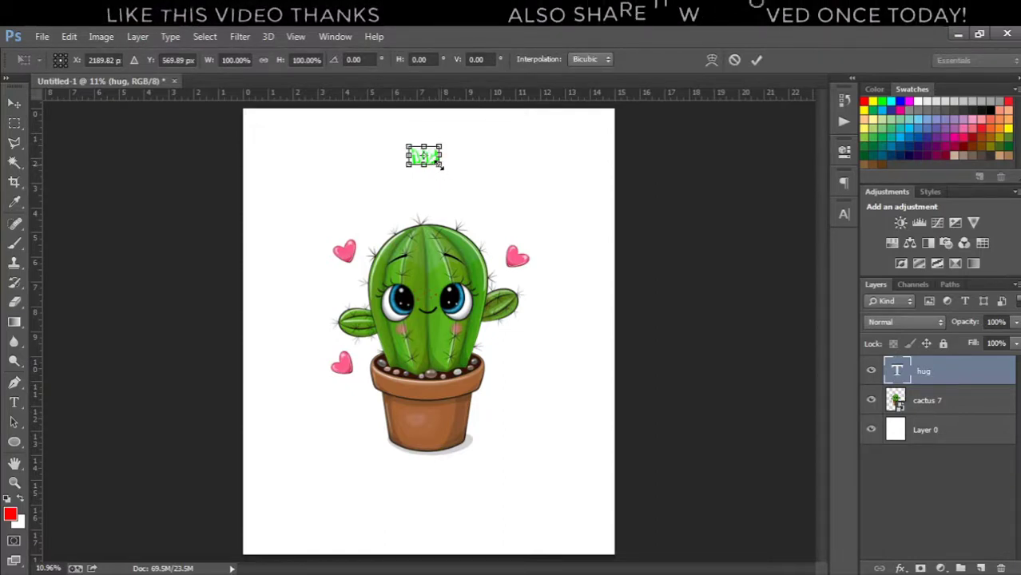
left_click_drag(442, 165, 482, 213)
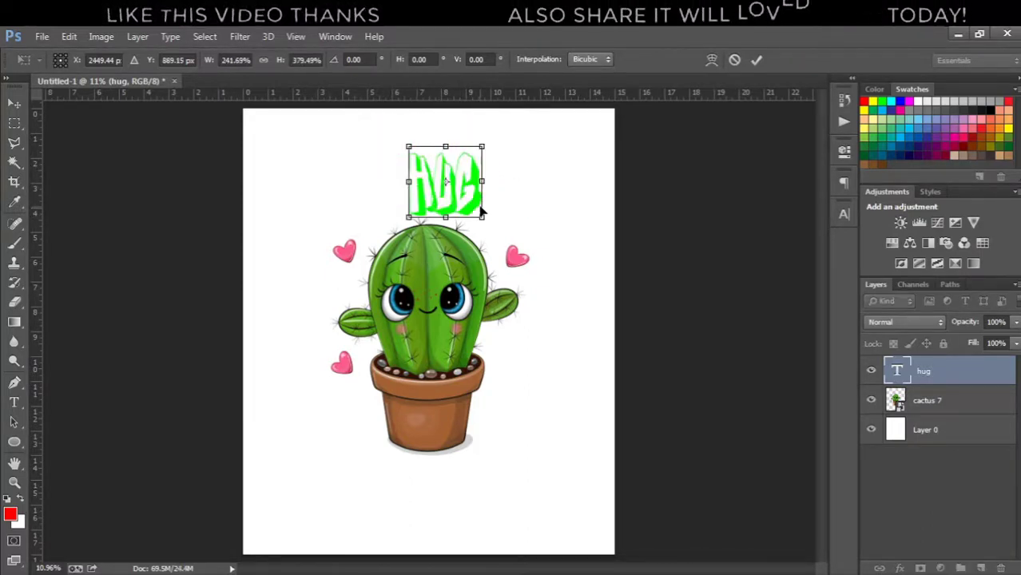
key("ctrl+z")
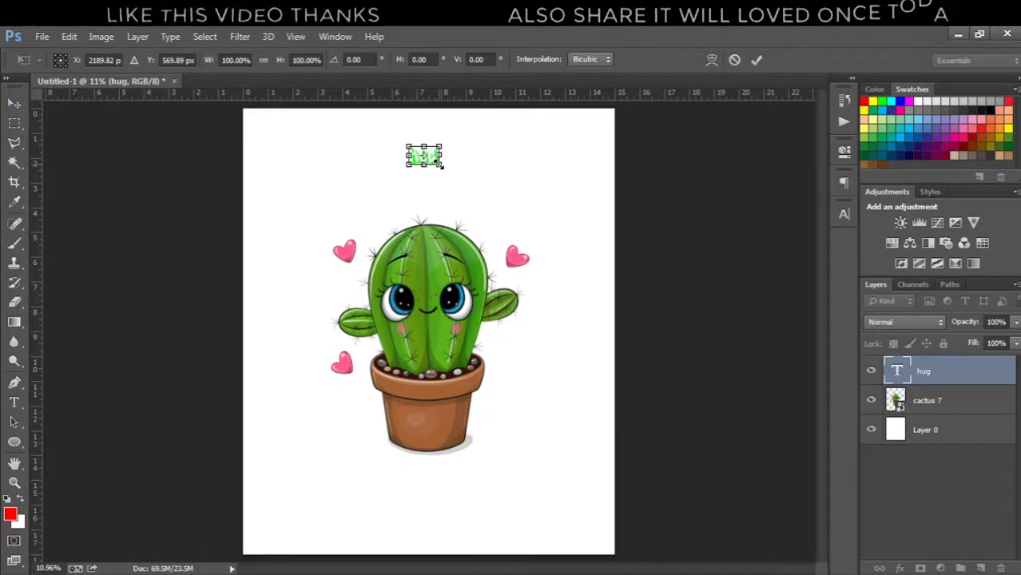
left_click_drag(441, 166, 495, 209)
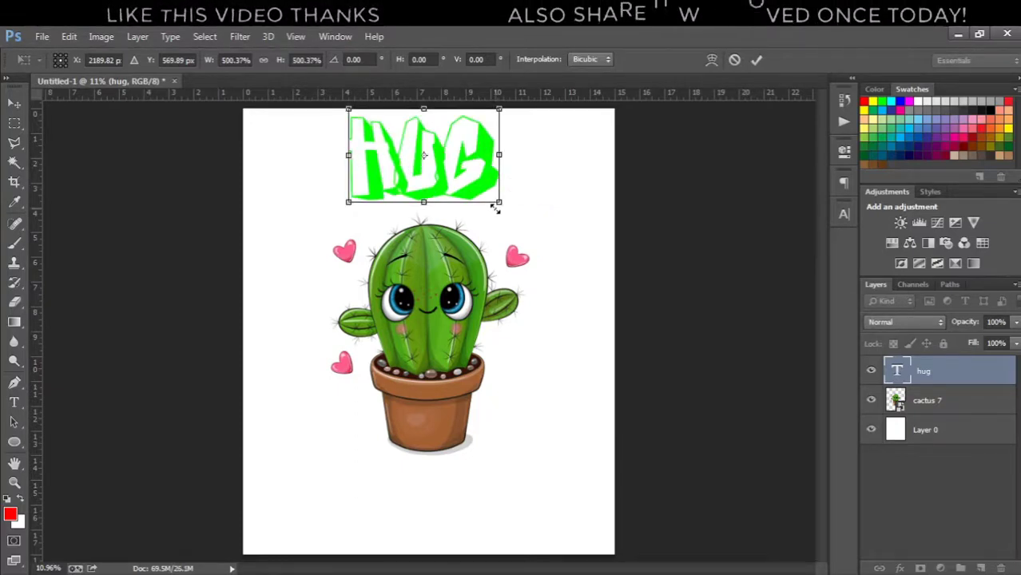
key("Return")
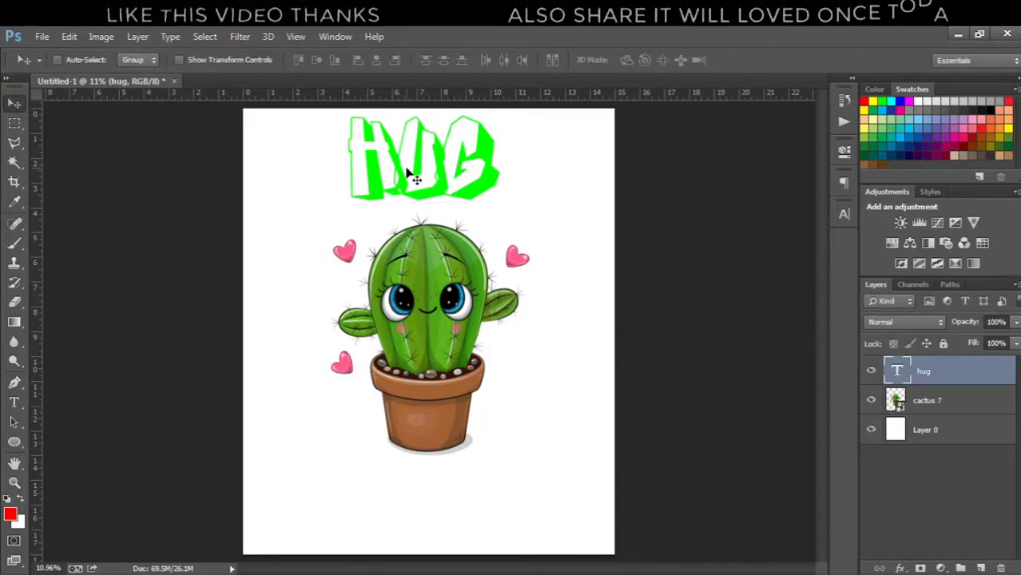
mouse_move(418, 154)
left_mouse_down()
mouse_move(435, 168)
mouse_move(433, 181)
mouse_move(429, 169)
left_mouse_up()
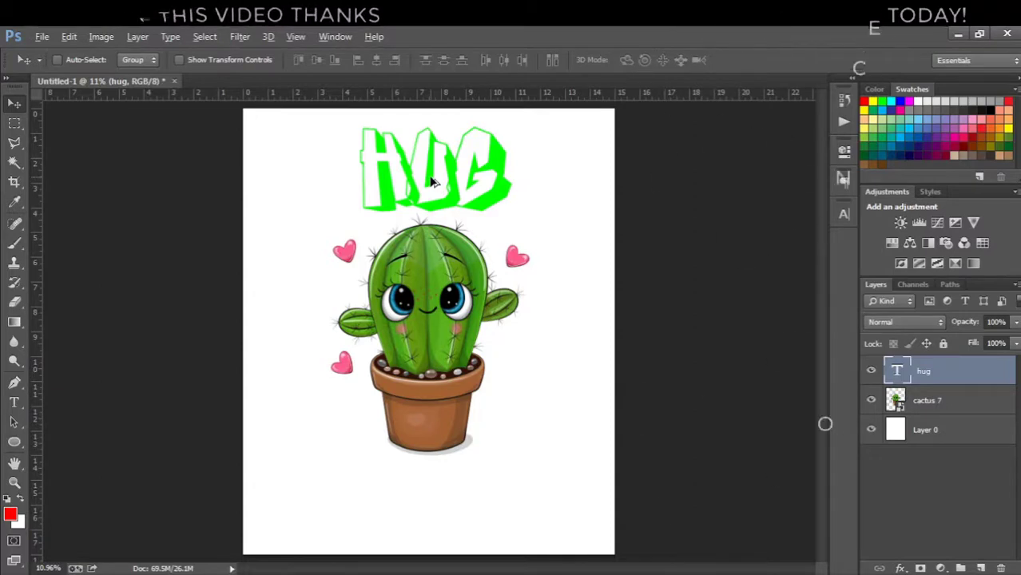
Step: Duplicate the hug text below the flowerpot and change the copy's wording to "ME"
left_click_drag(431, 182, 424, 509)
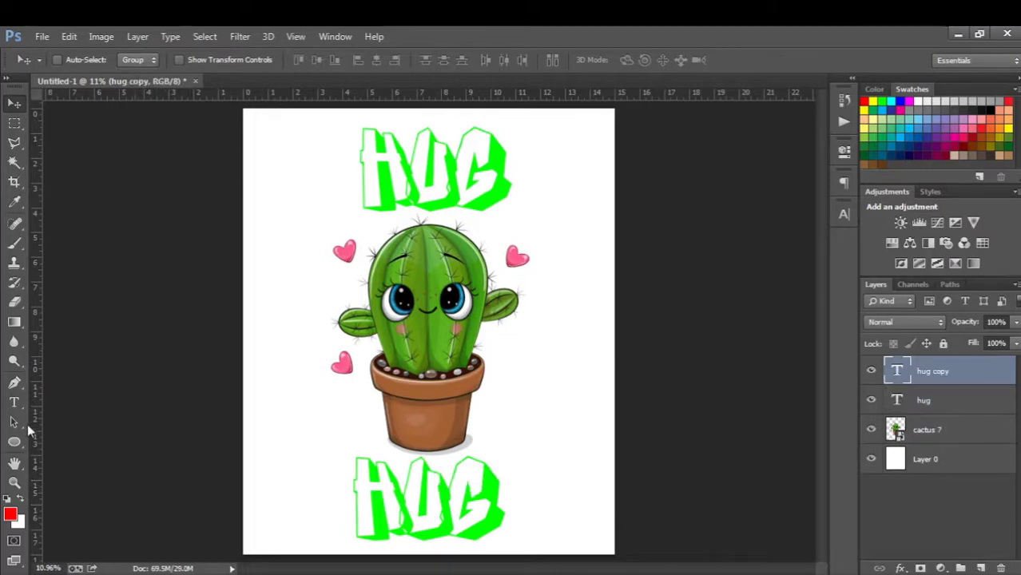
left_click(14, 402)
left_click(405, 489)
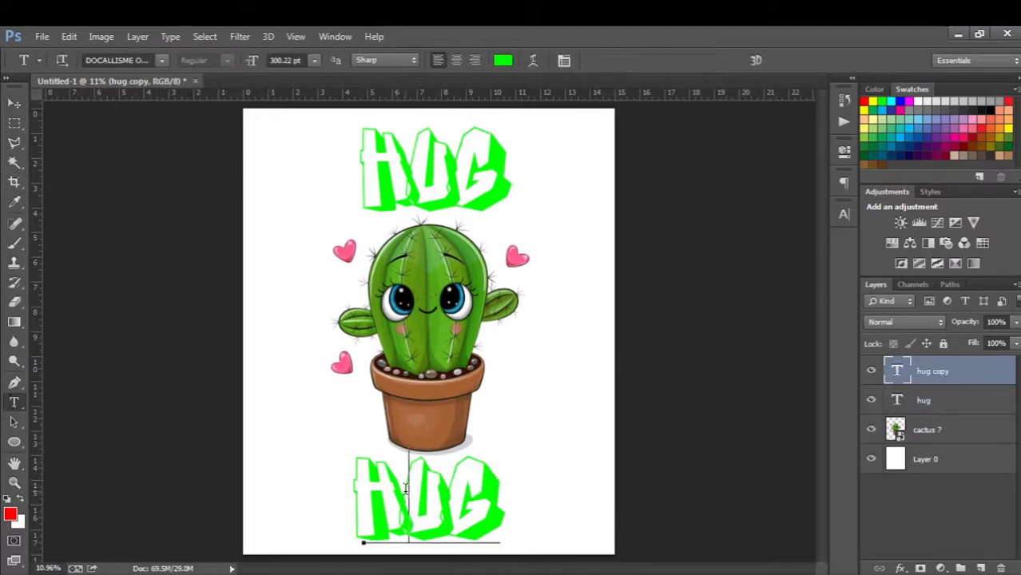
key("ctrl+a")
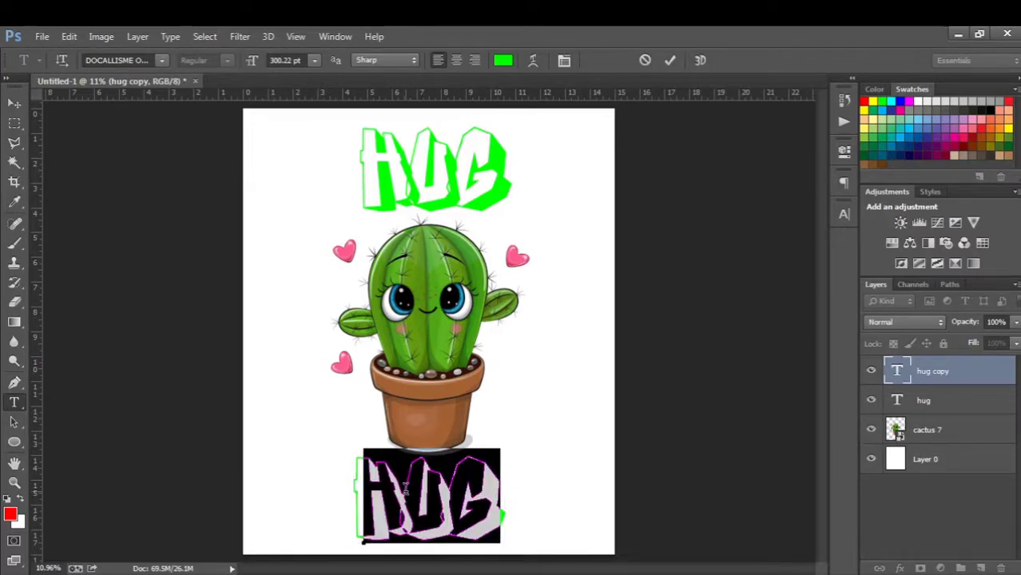
type("ME")
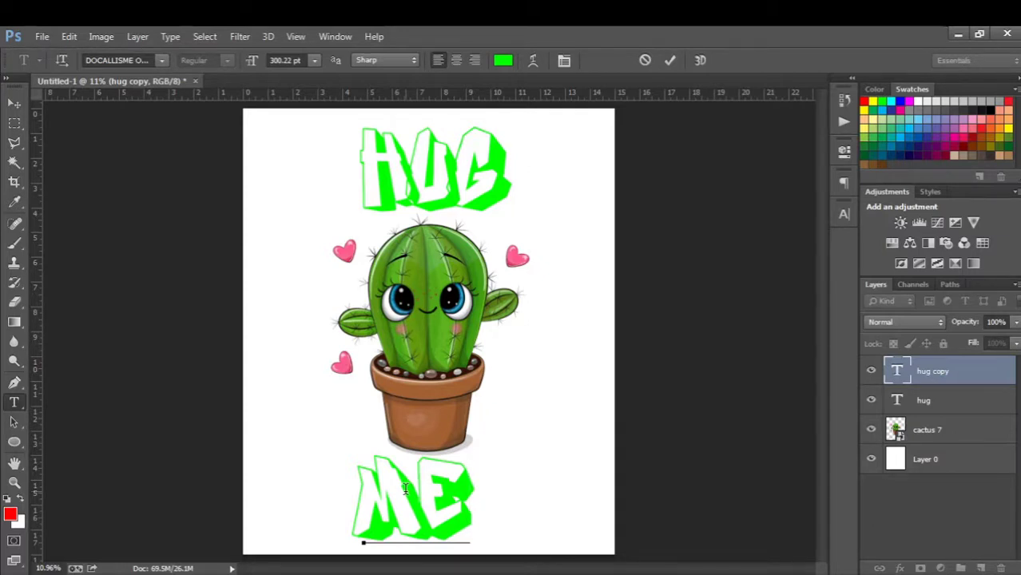
Step: Recolour the whole ME text to the dark blue 076c91 sampled from the cactus's eye
key("ctrl+a")
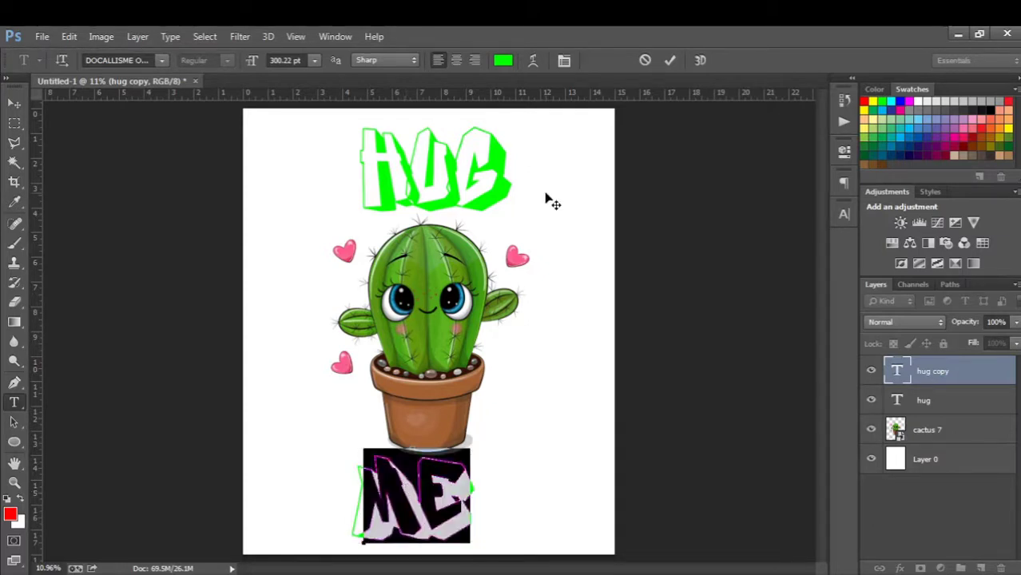
left_click(503, 61)
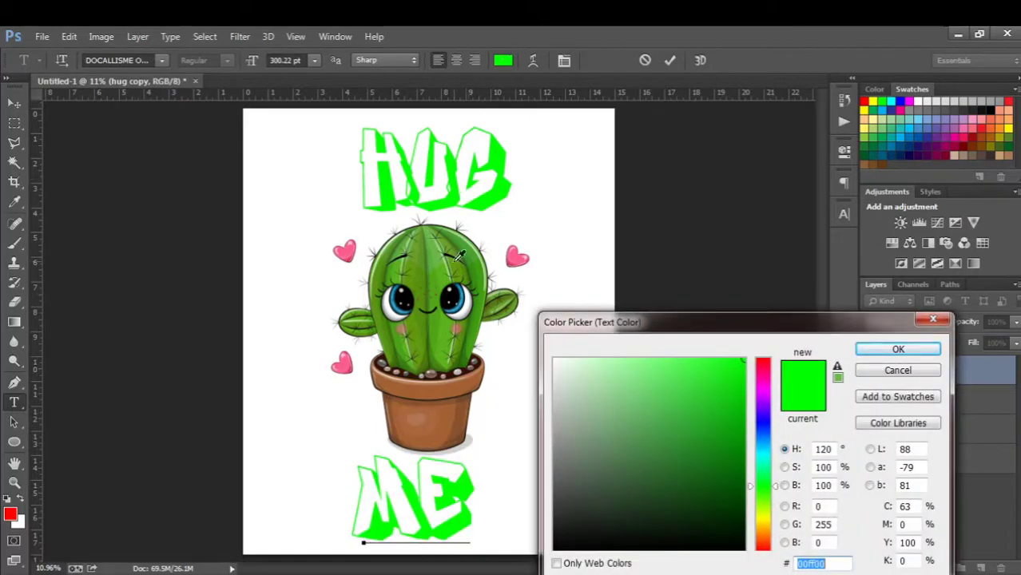
left_click(698, 437)
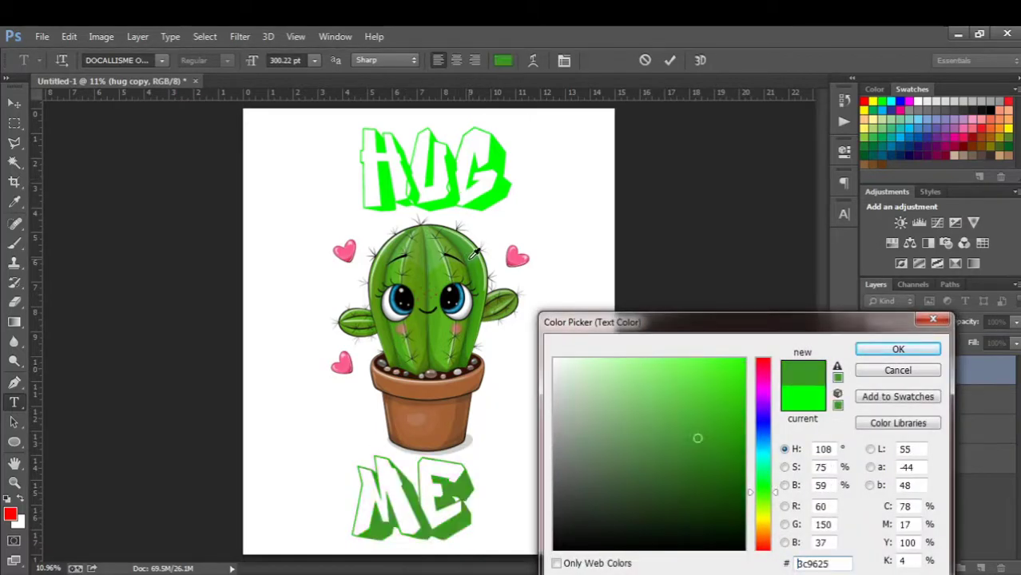
left_click(516, 254)
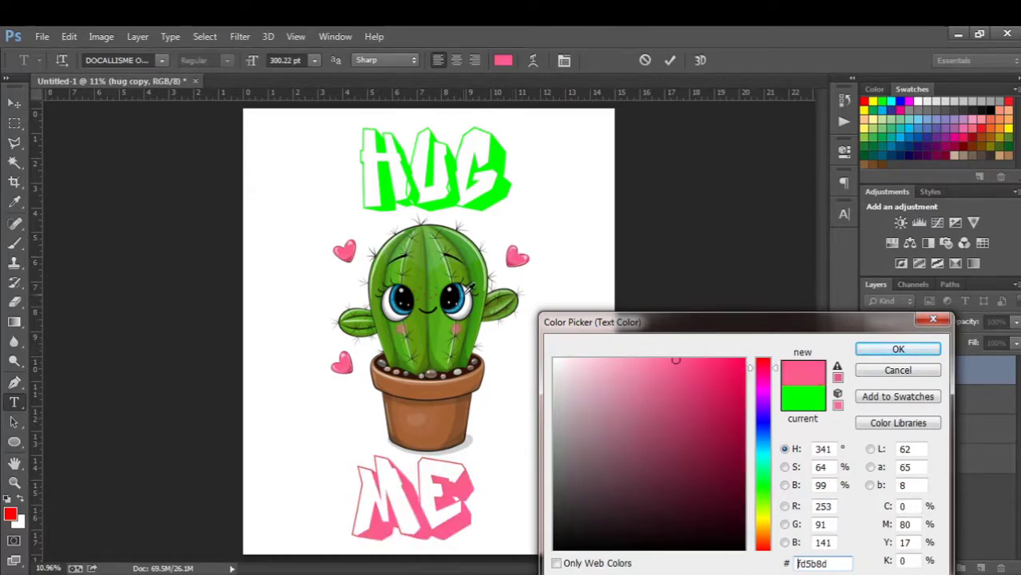
left_click(438, 266)
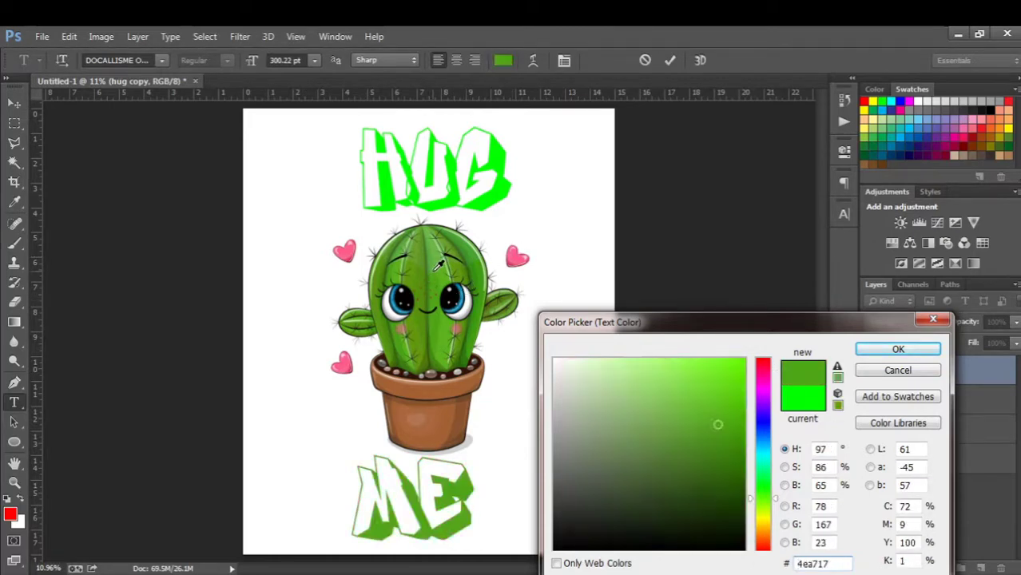
left_click(444, 266)
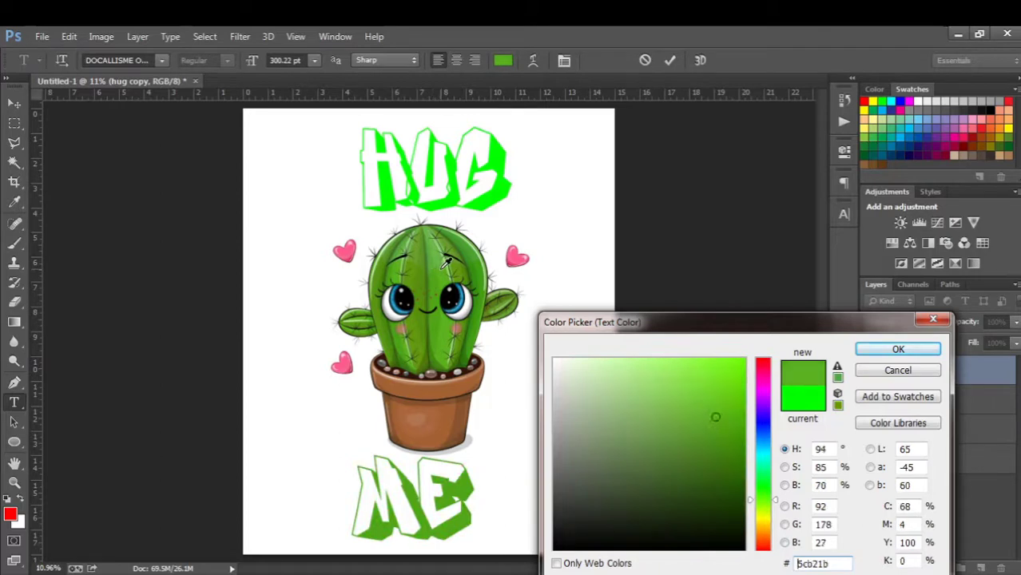
left_click(429, 247)
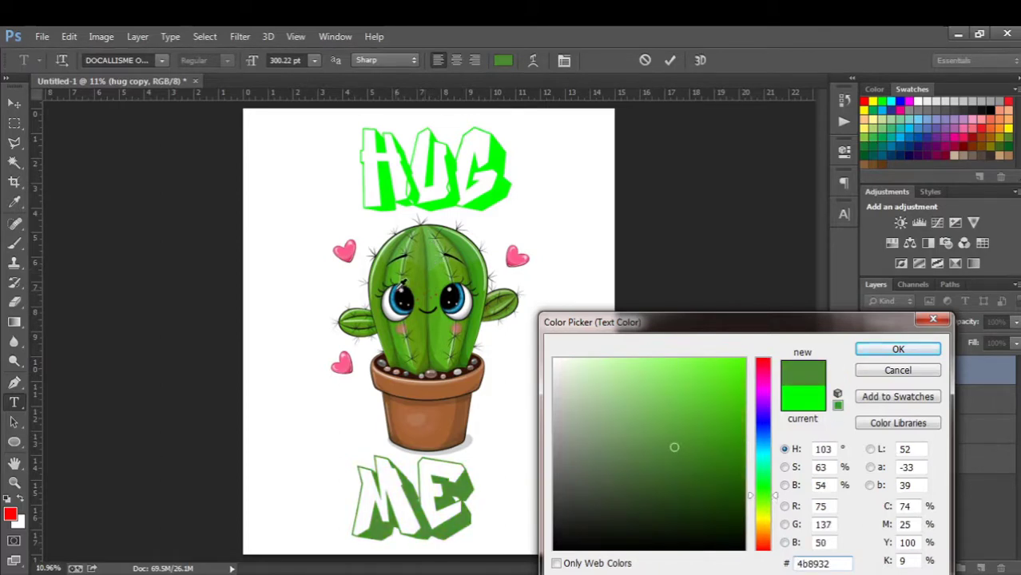
left_click(395, 290)
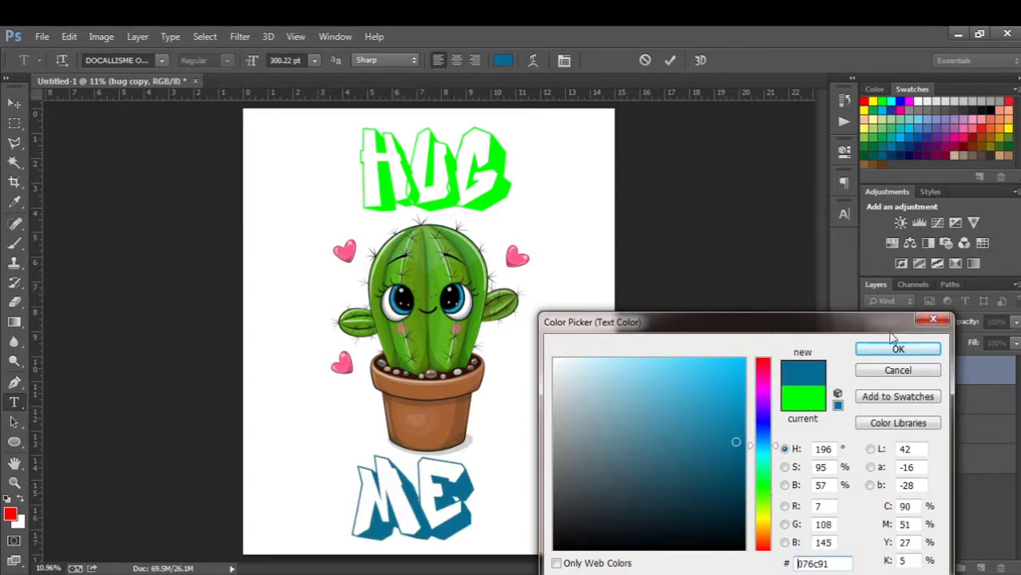
left_click(896, 350)
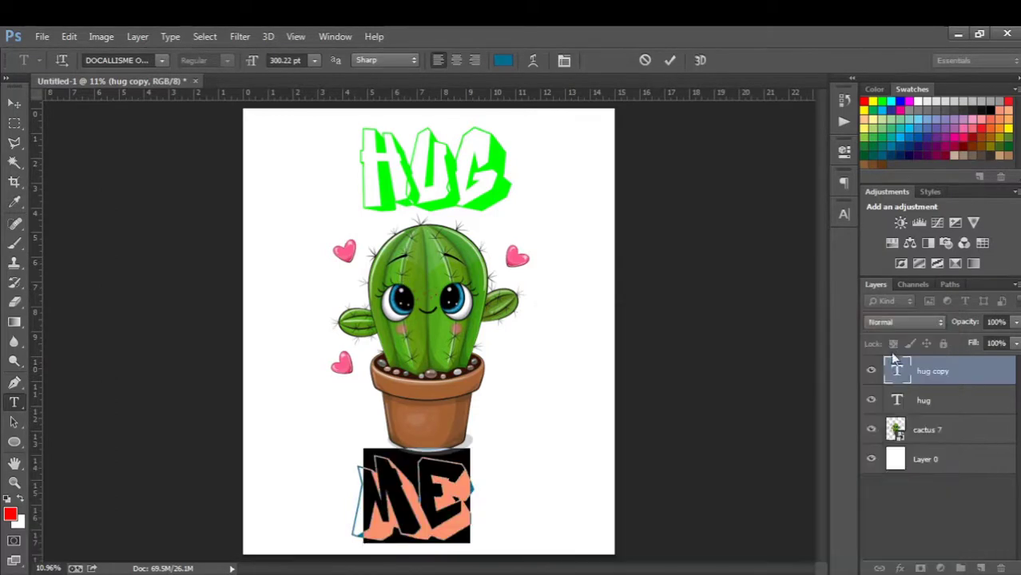
Step: Recolour the whole HUG text to the lighter blue 2d93b6 from the cactus's eye
left_click(923, 400)
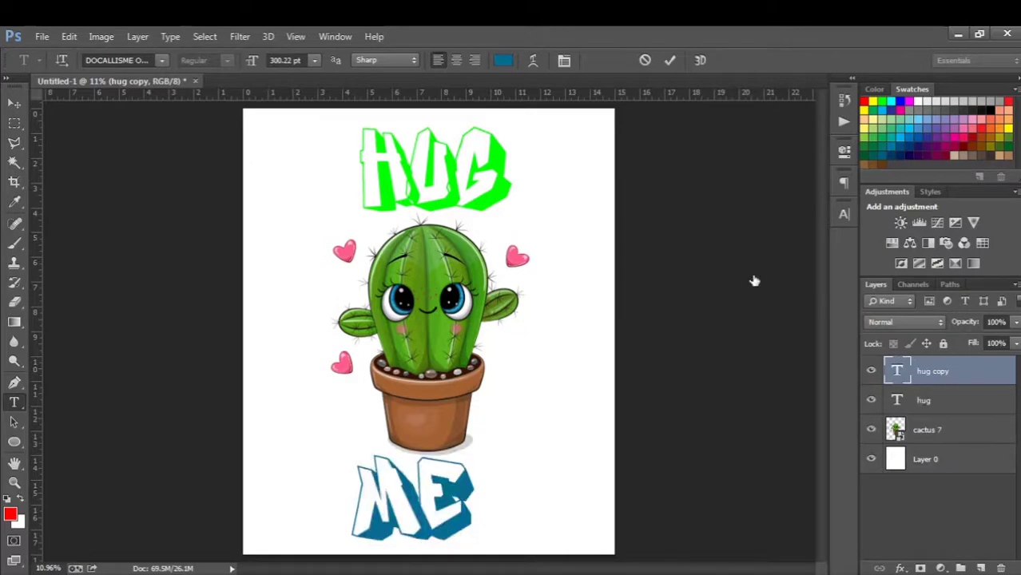
left_click(458, 169)
key("ctrl+a")
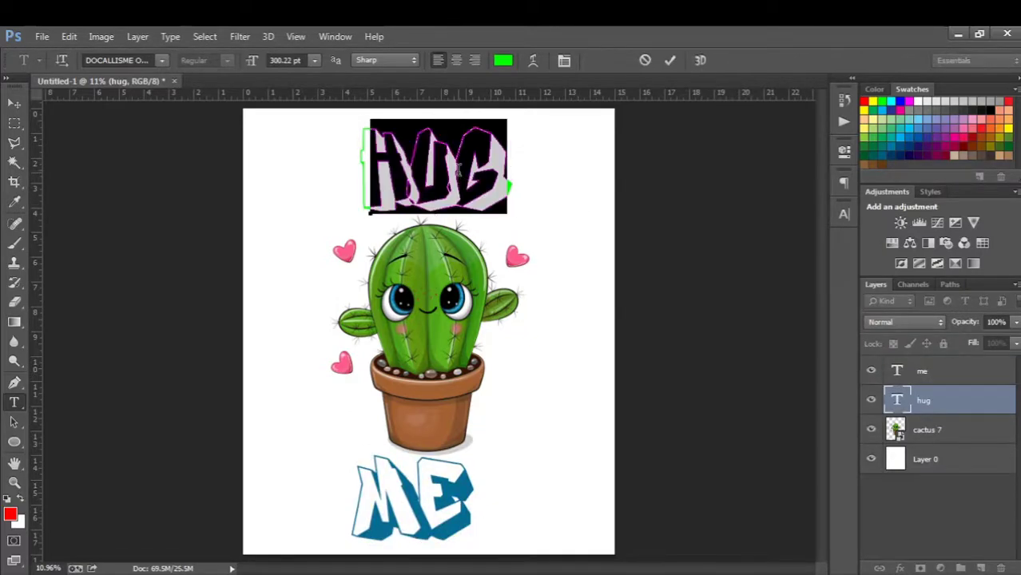
left_click(503, 60)
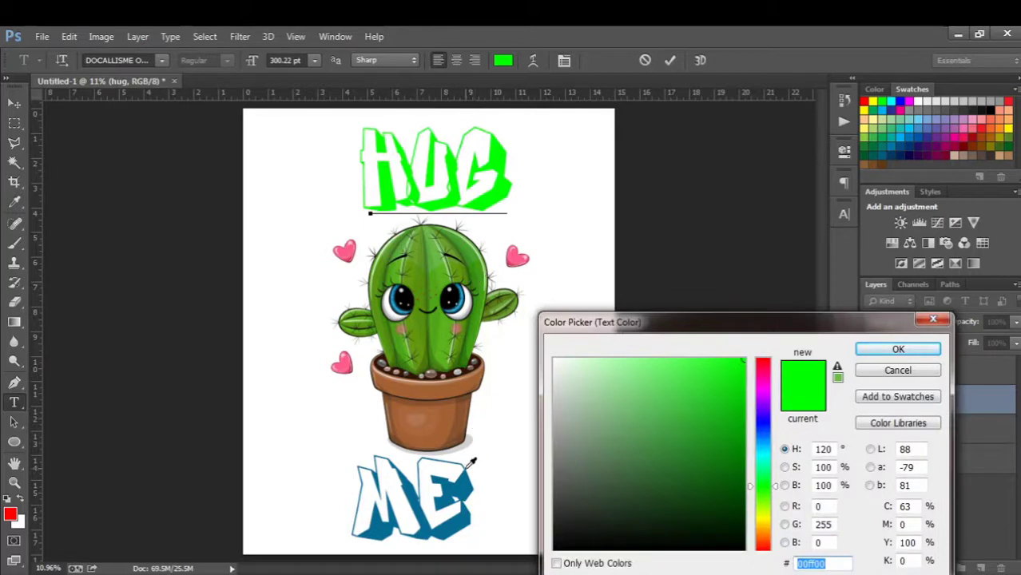
type("2d93b6")
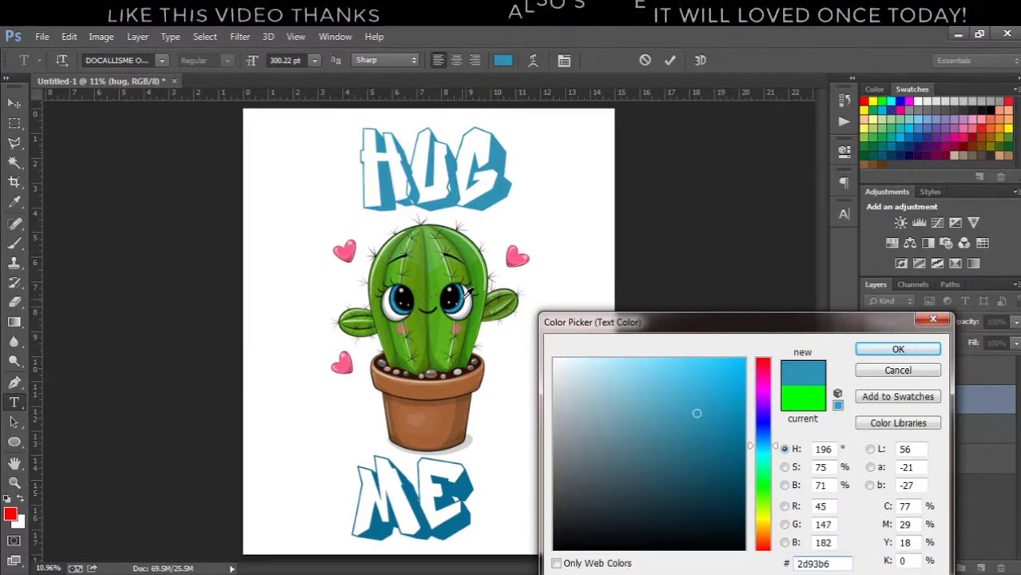
left_click(879, 349)
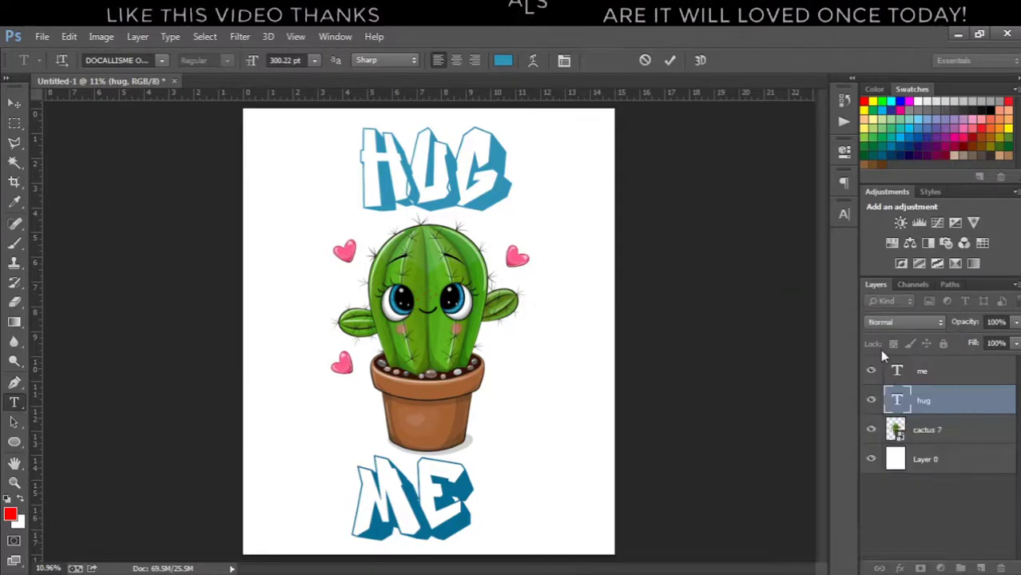
Step: Move the cactus illustration straight up to the upper part of the canvas
left_click(914, 429)
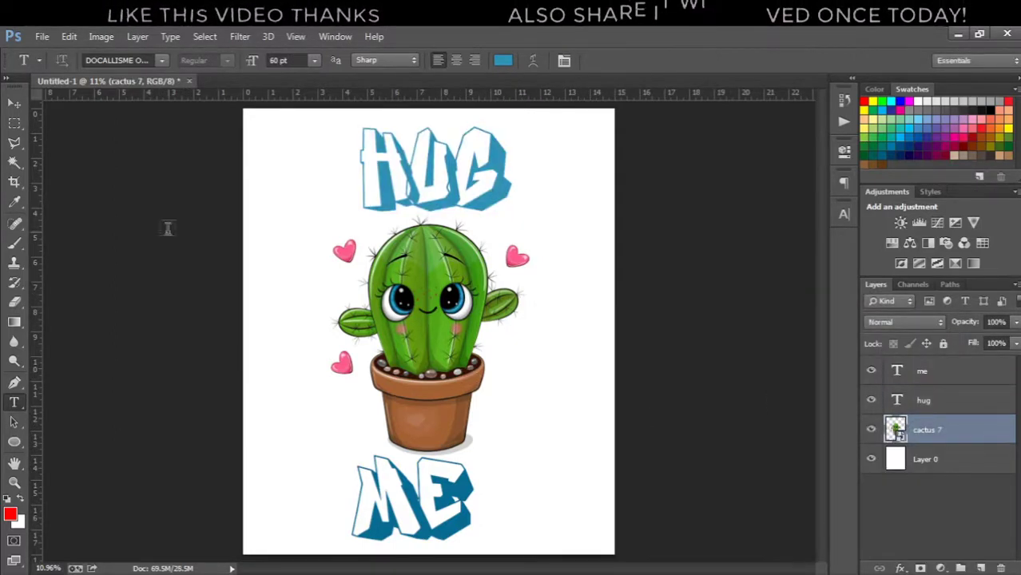
left_click(14, 105)
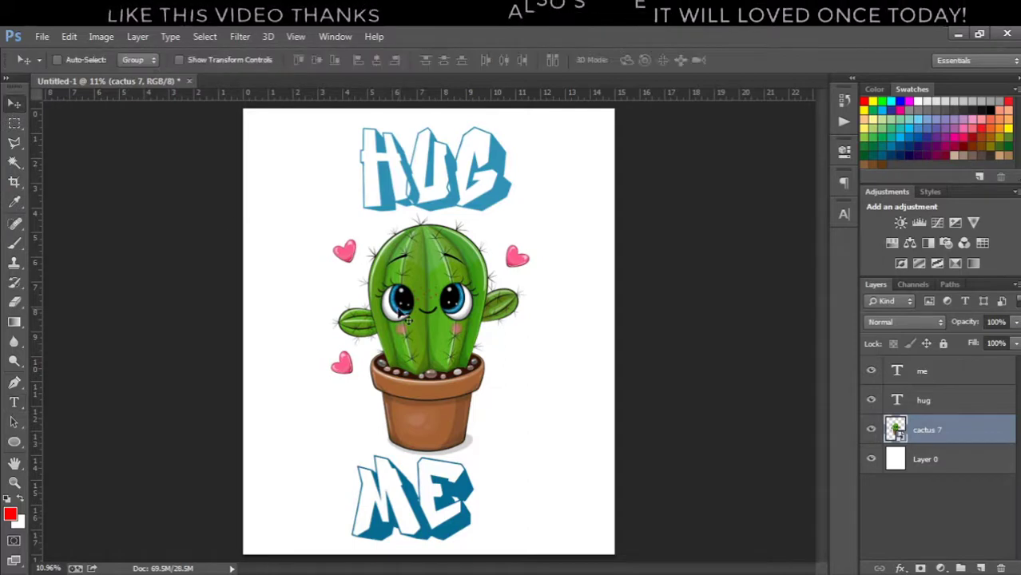
left_click_drag(410, 329, 407, 249)
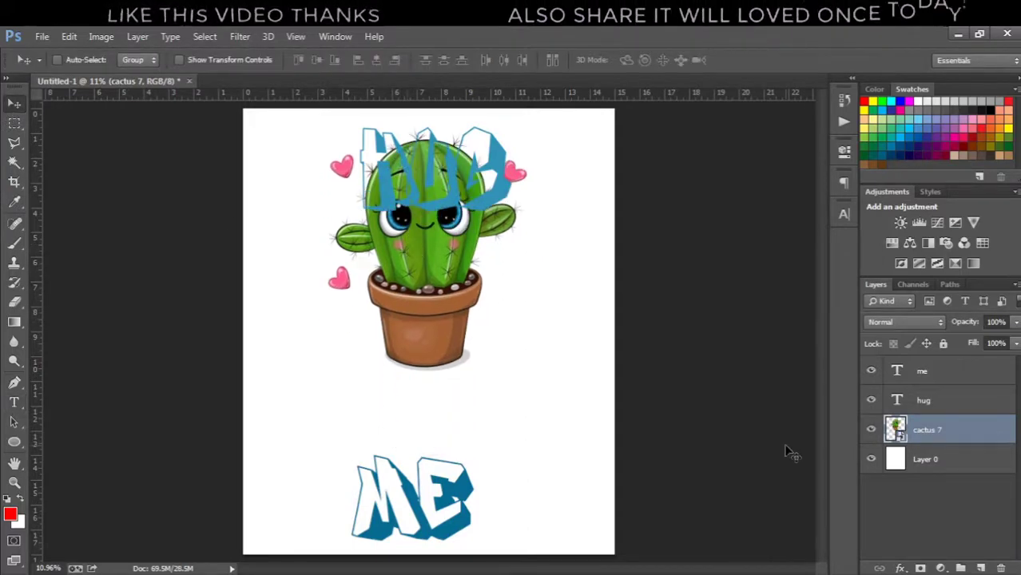
Step: Move the HUG text into the gap between the flowerpot and the ME text, with their left edges roughly aligned
left_click(957, 399)
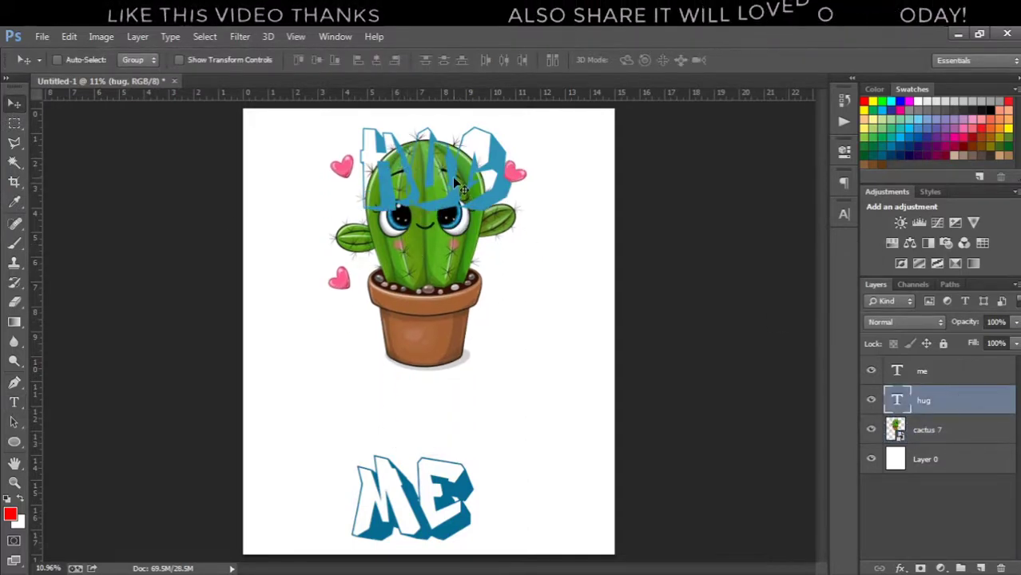
left_click_drag(452, 177, 440, 424)
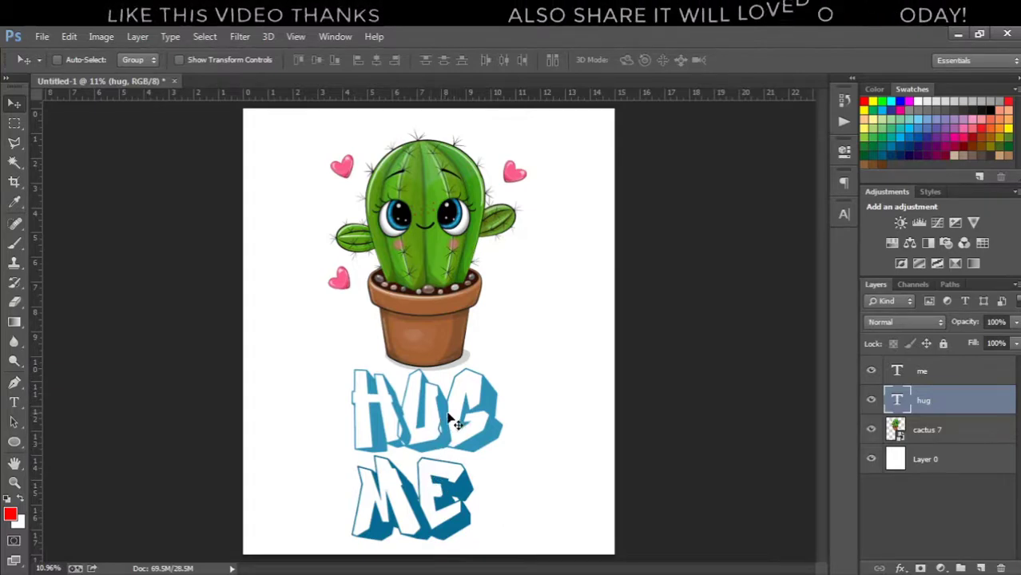
left_click_drag(448, 414, 444, 414)
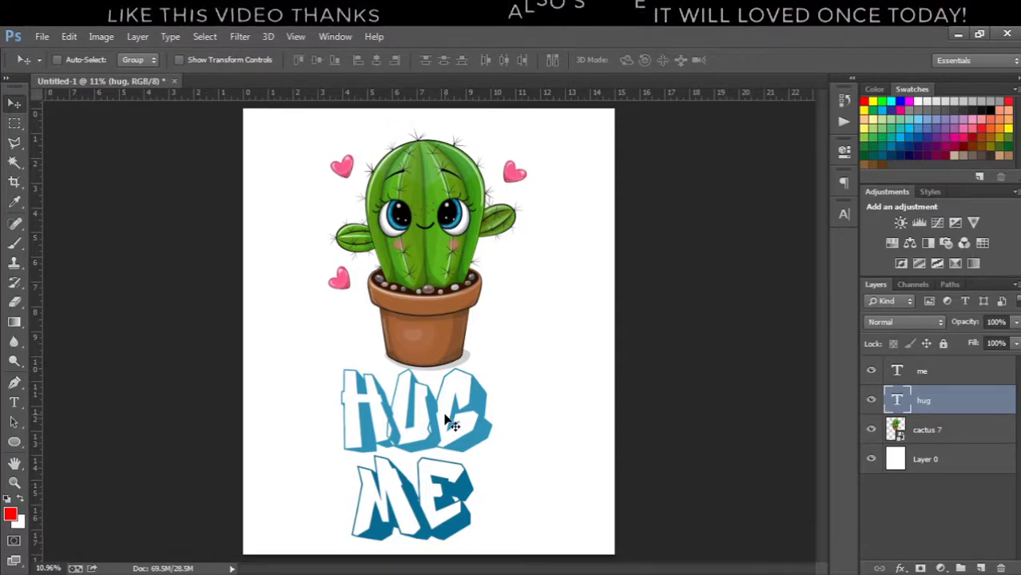
left_click_drag(444, 415, 451, 415)
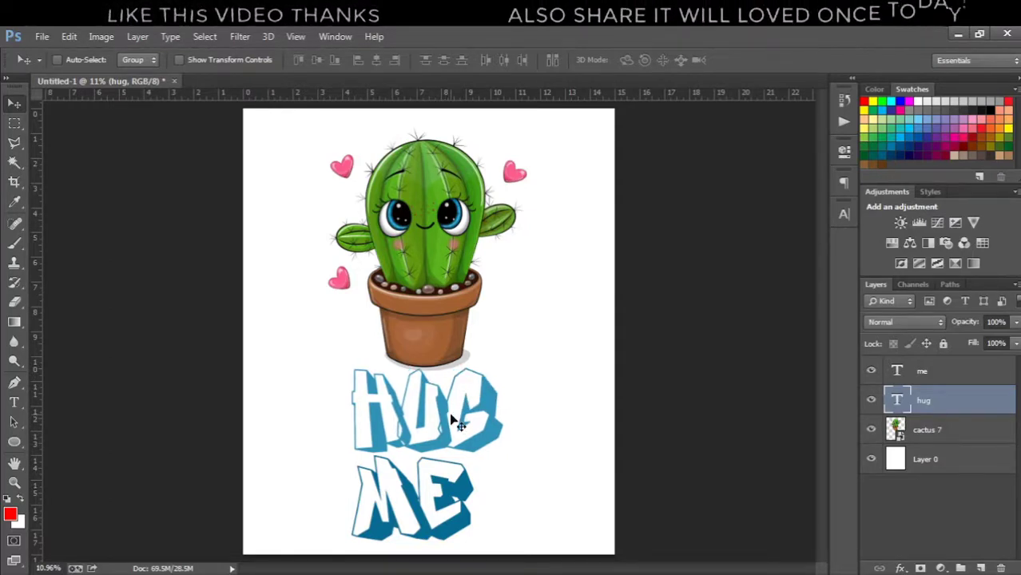
Step: Hide the white background layer and recolour the HUG text to the pink fd5b8d sampled from a heart
left_click(872, 459)
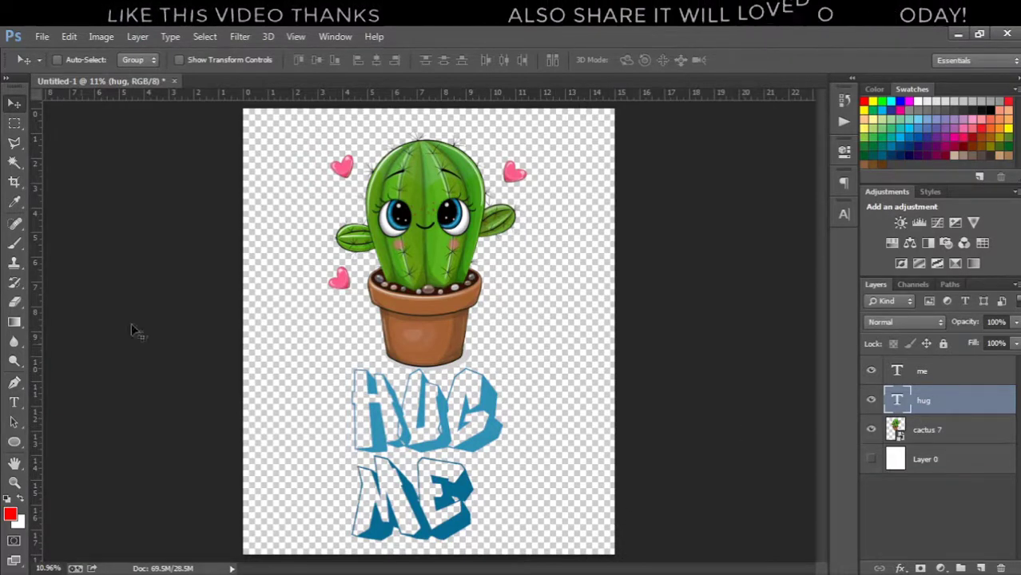
left_click(11, 404)
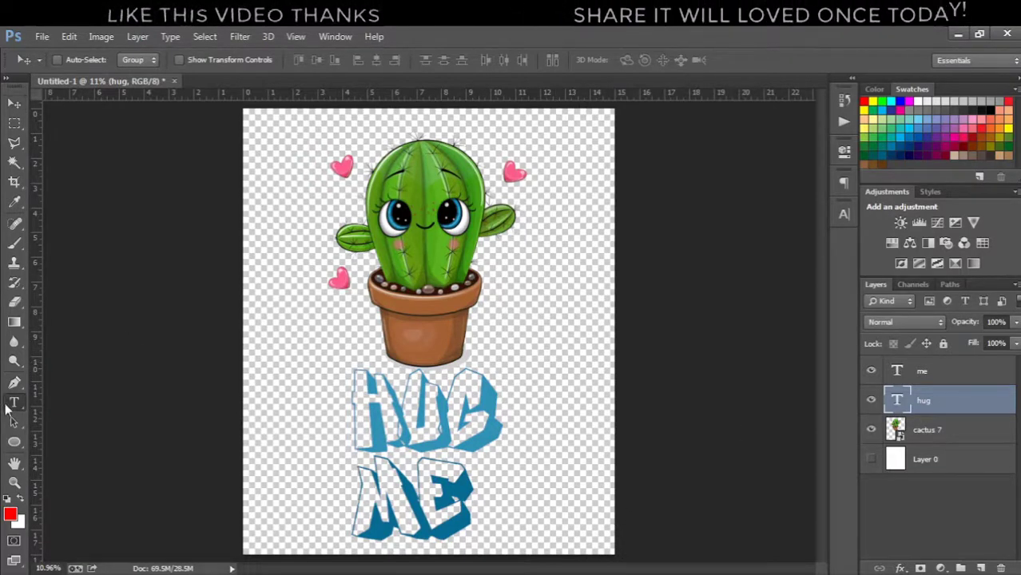
left_click(450, 443)
key("ctrl+a")
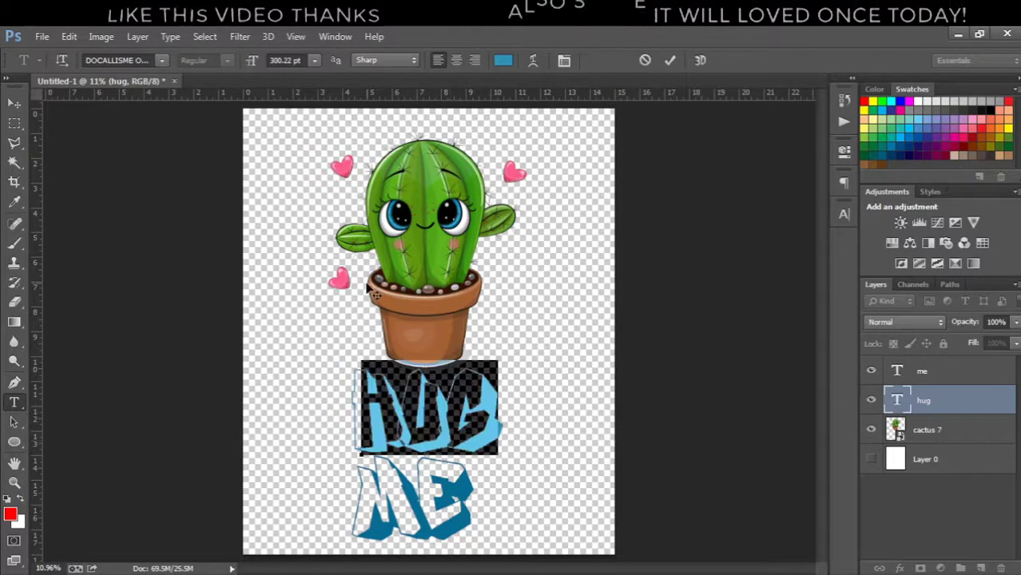
left_click(500, 61)
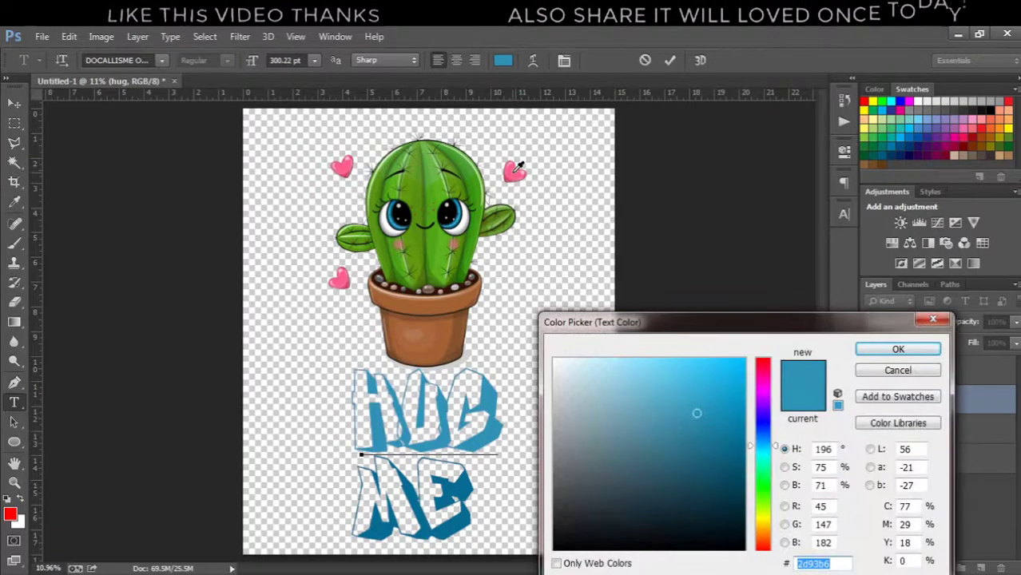
left_click(518, 169)
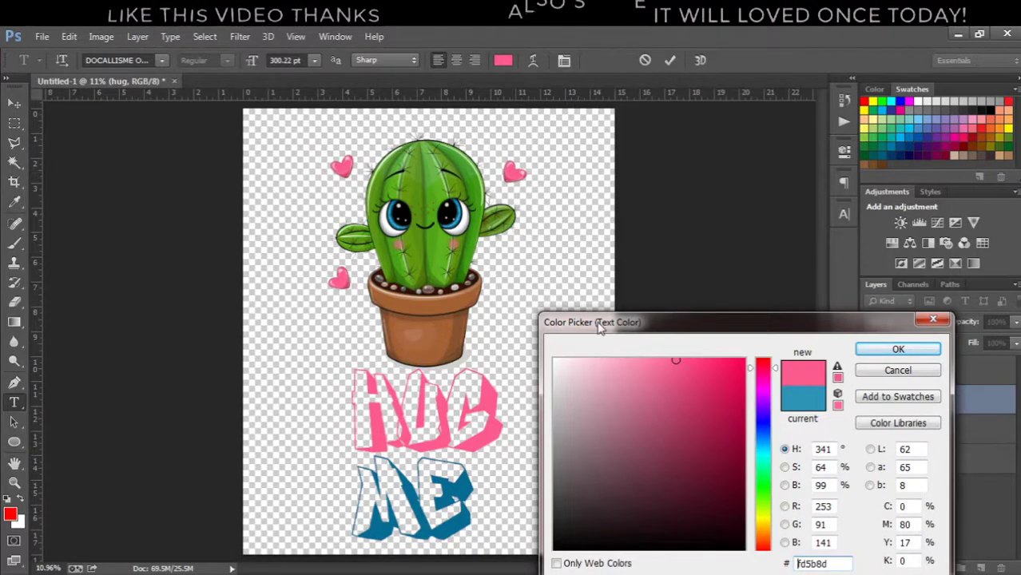
left_click(898, 349)
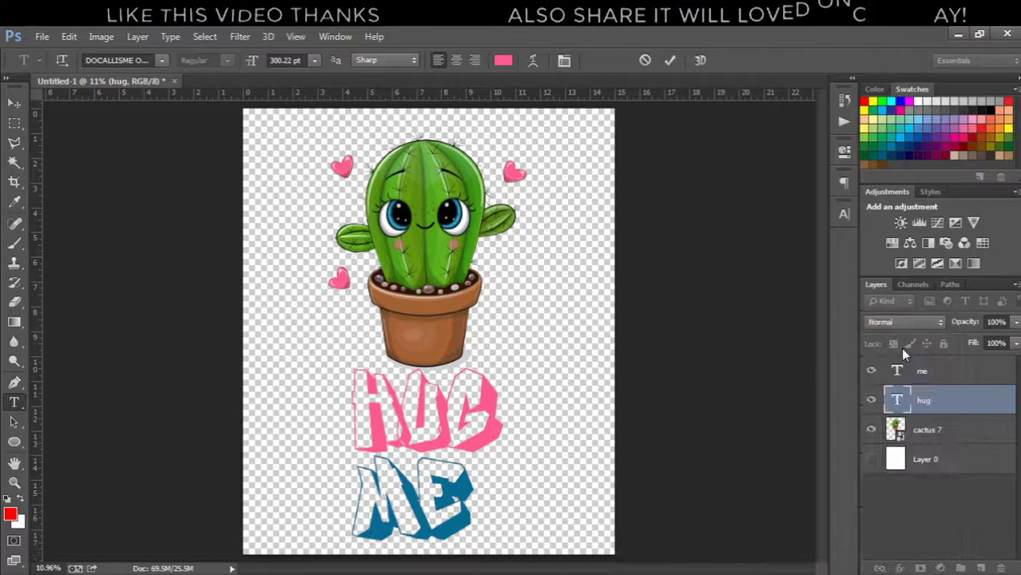
Step: Arrange the two words side by side below the flowerpot, with HUG on the left and slightly higher than ME
left_click(14, 102)
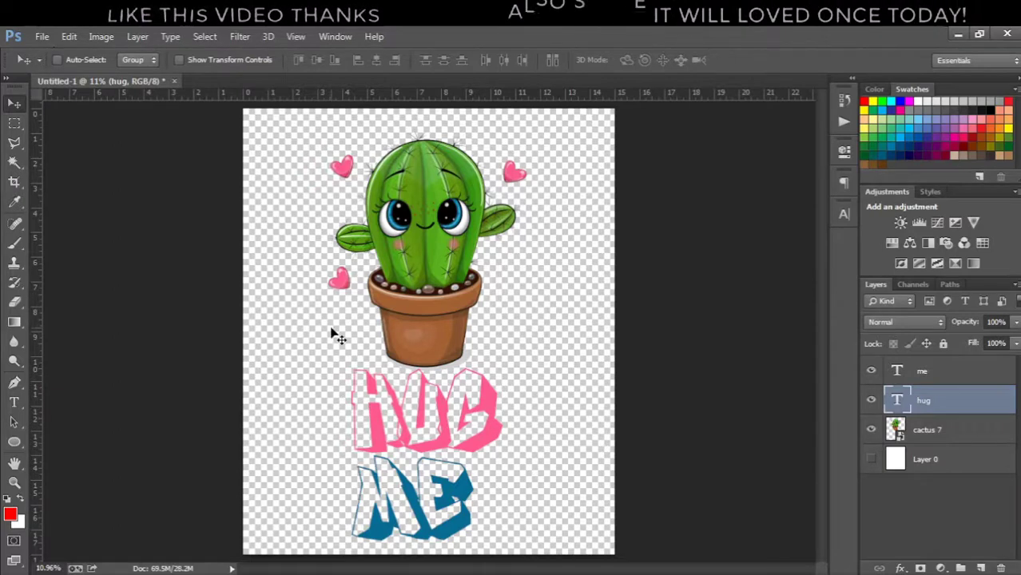
left_click_drag(427, 392, 361, 433)
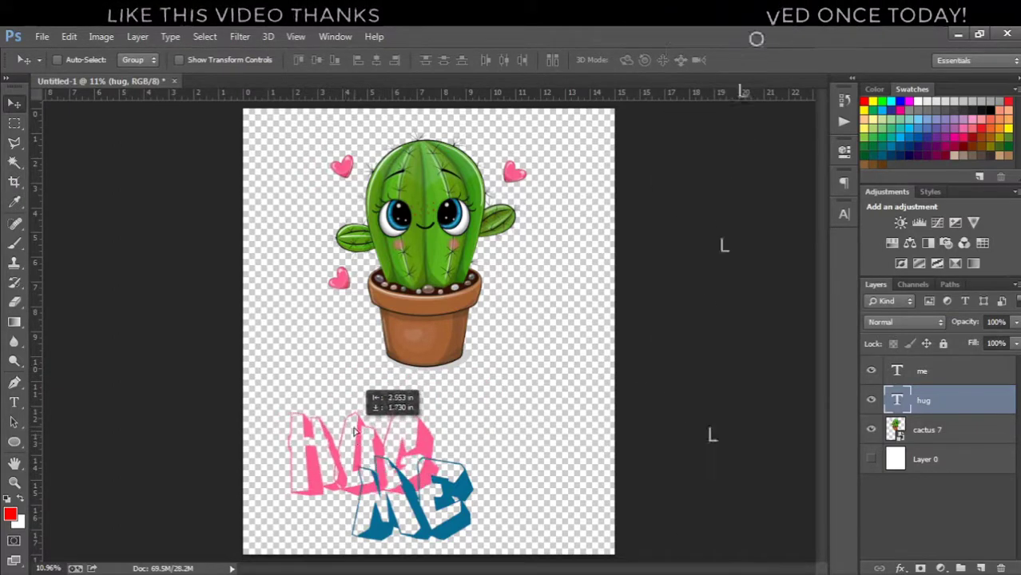
left_click(912, 375)
left_click_drag(431, 521, 527, 482)
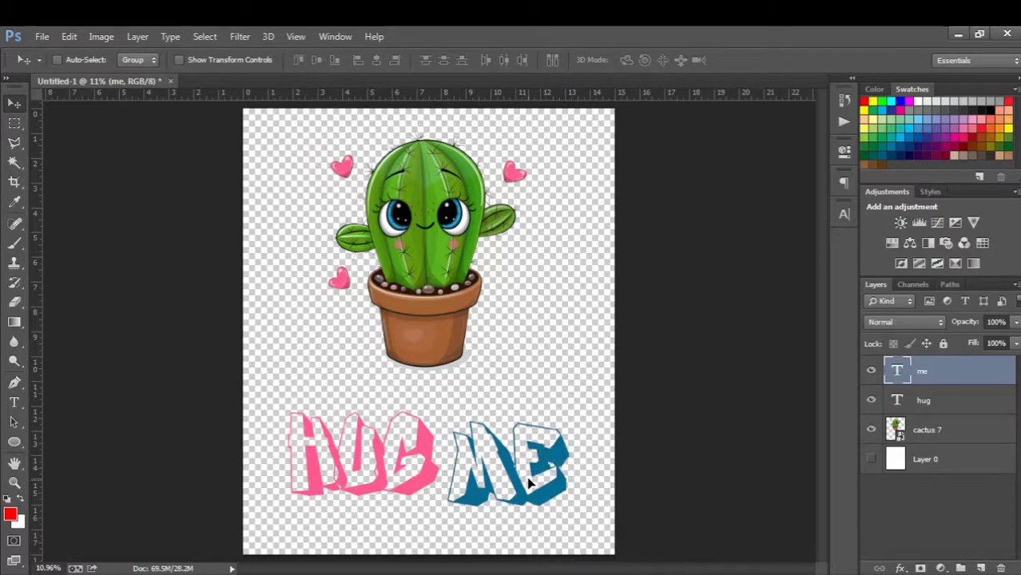
left_click(905, 402)
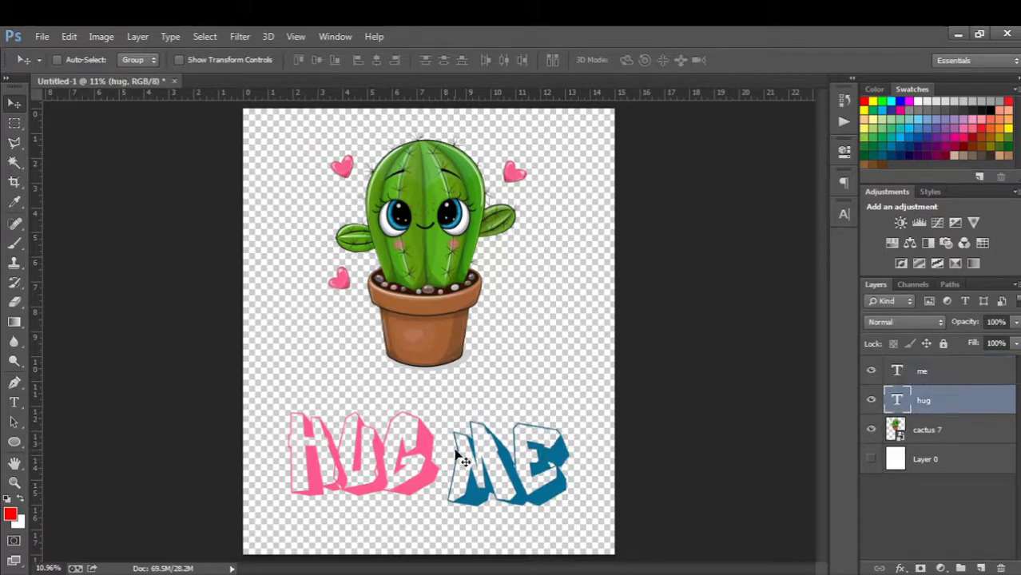
left_click_drag(462, 462, 422, 436)
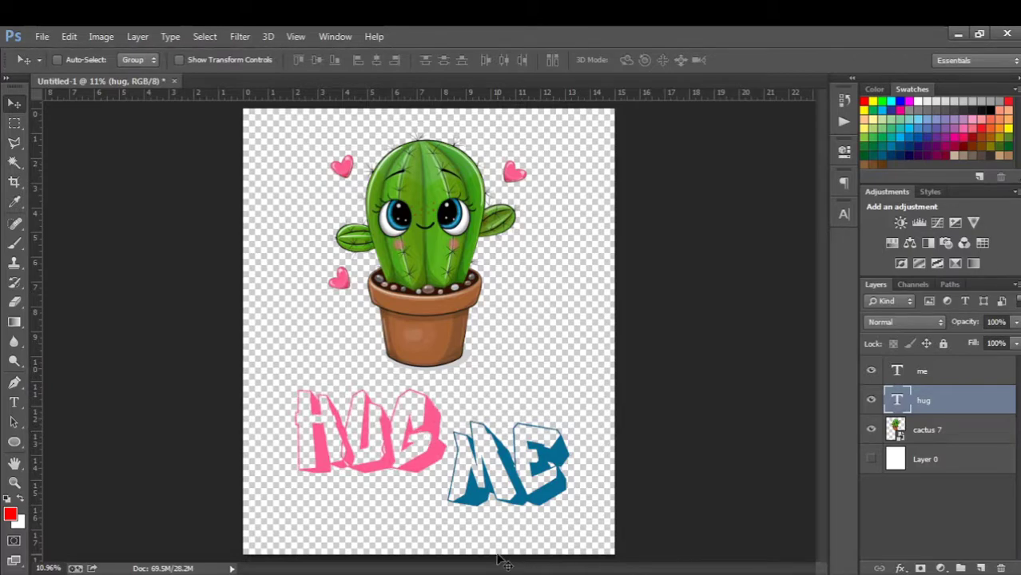
Step: Enlarge the cactus illustration proportionally to about 112% around its centre and nudge it slightly right and down above the words
left_click(935, 430)
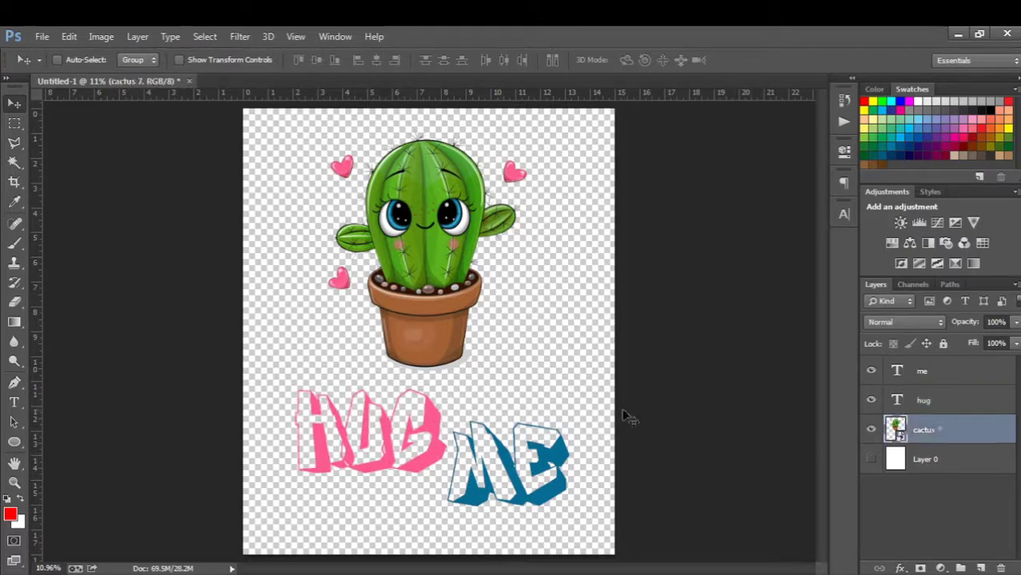
key("ctrl+t")
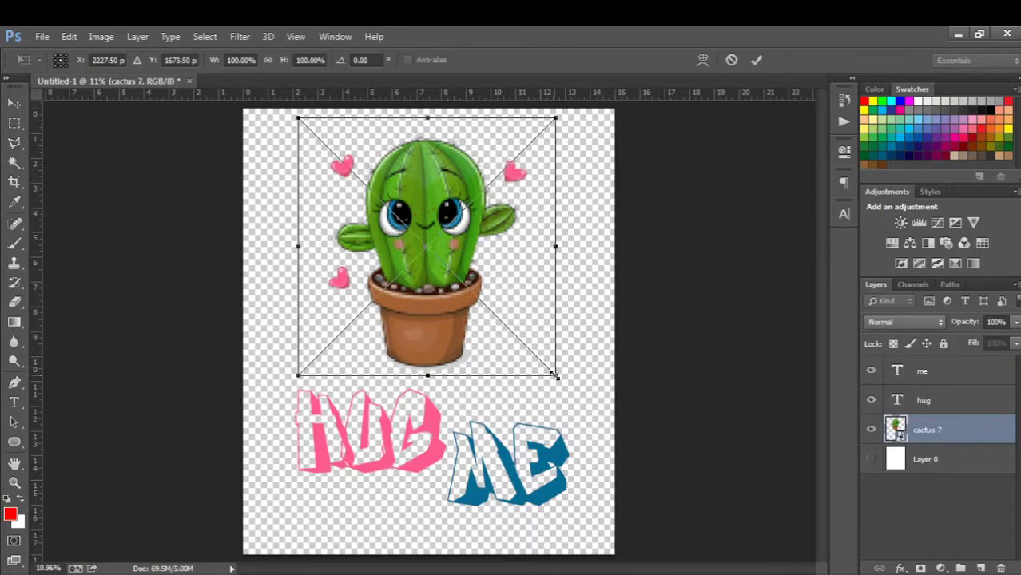
left_click_drag(555, 375, 568, 387)
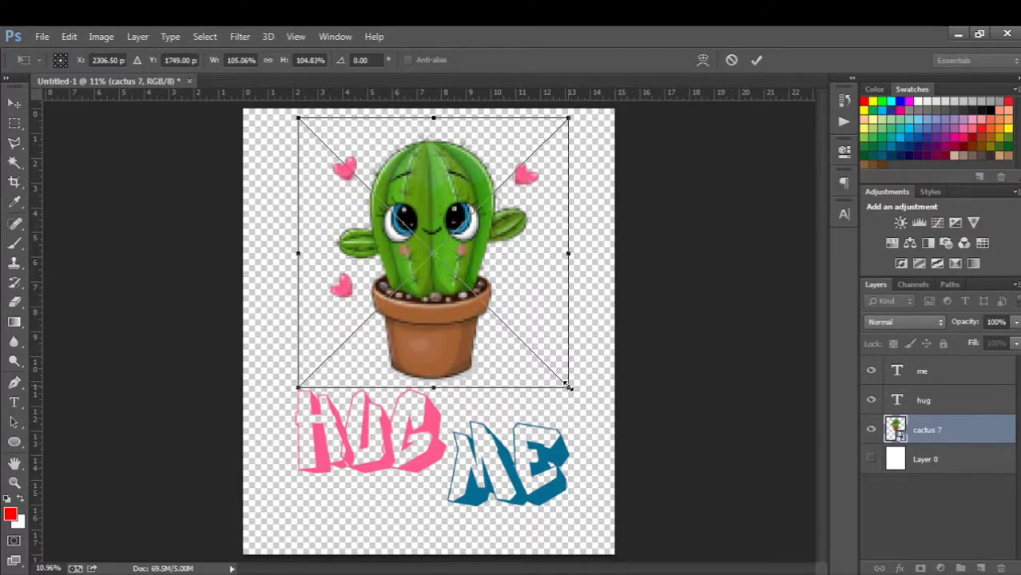
left_click_drag(568, 387, 556, 377)
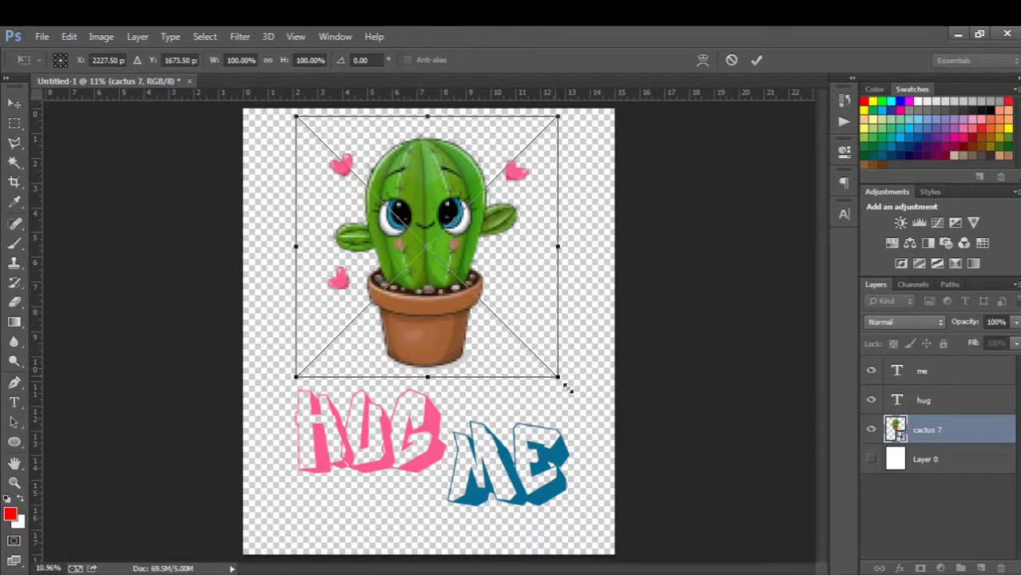
left_click_drag(560, 380, 572, 392)
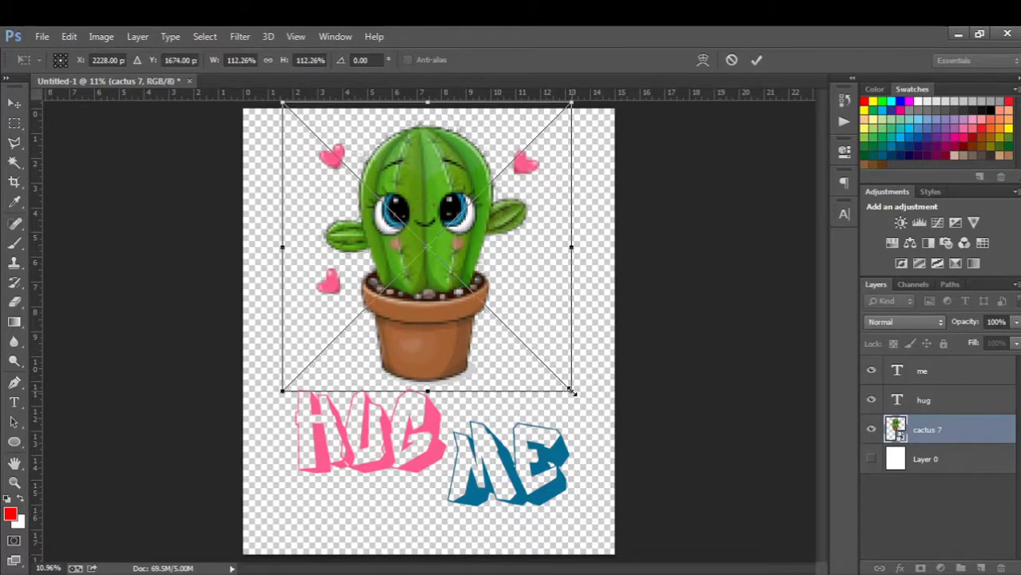
key("Return")
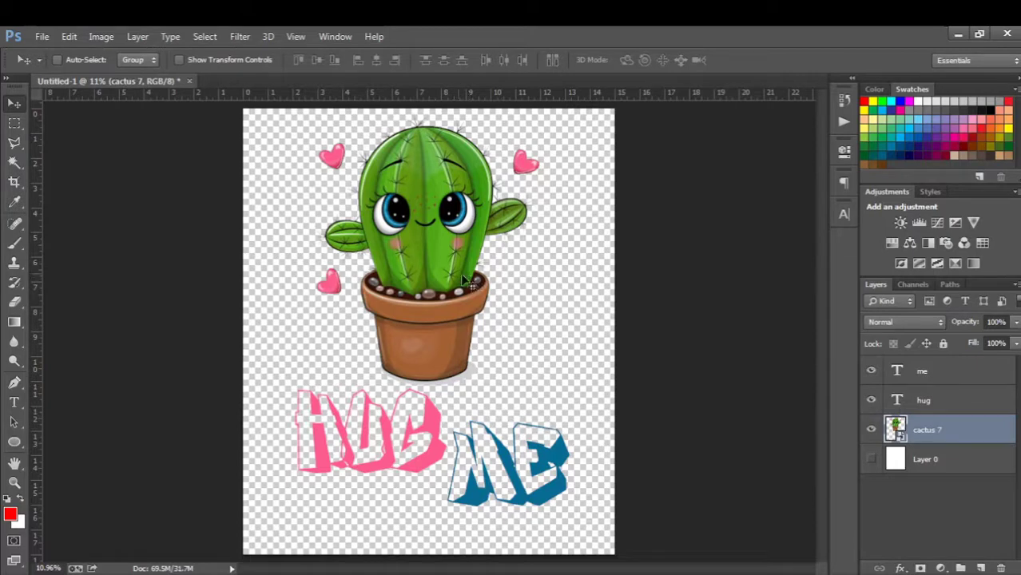
left_click_drag(456, 279, 461, 283)
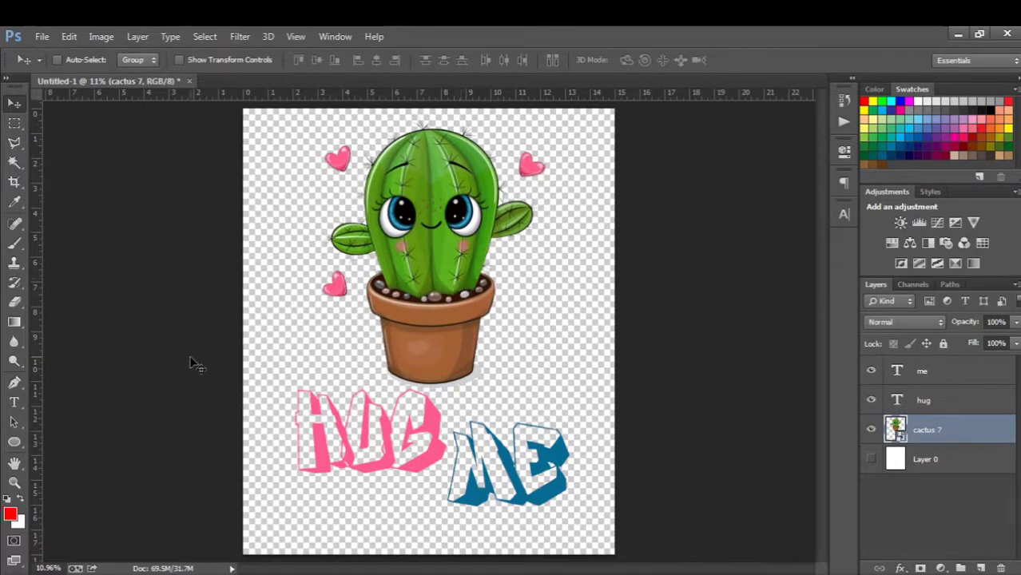
Step: Save the design as a PNG named Hug Me in the Pictures library, with smallest compression and no interlacing
left_click(40, 36)
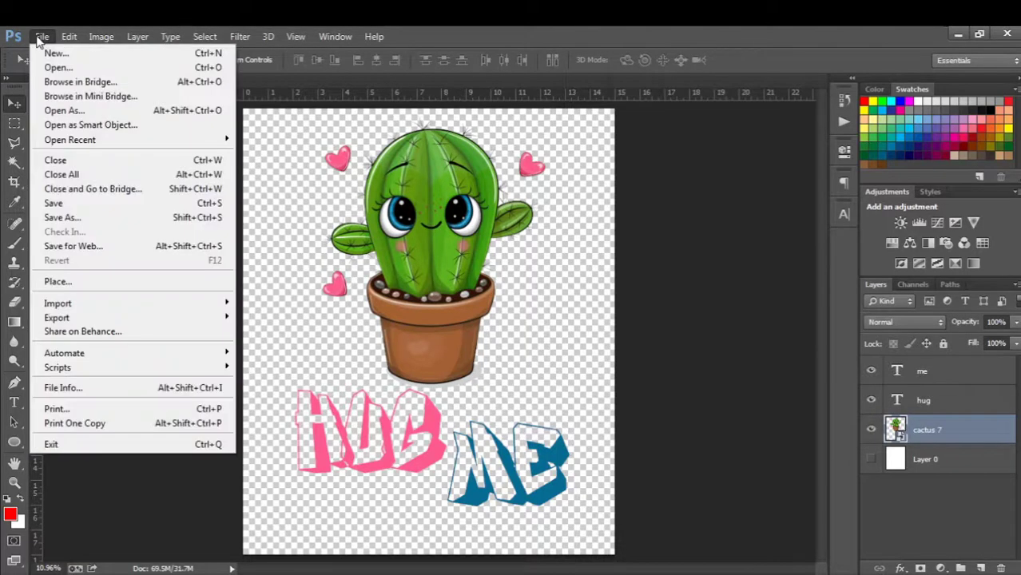
left_click(83, 217)
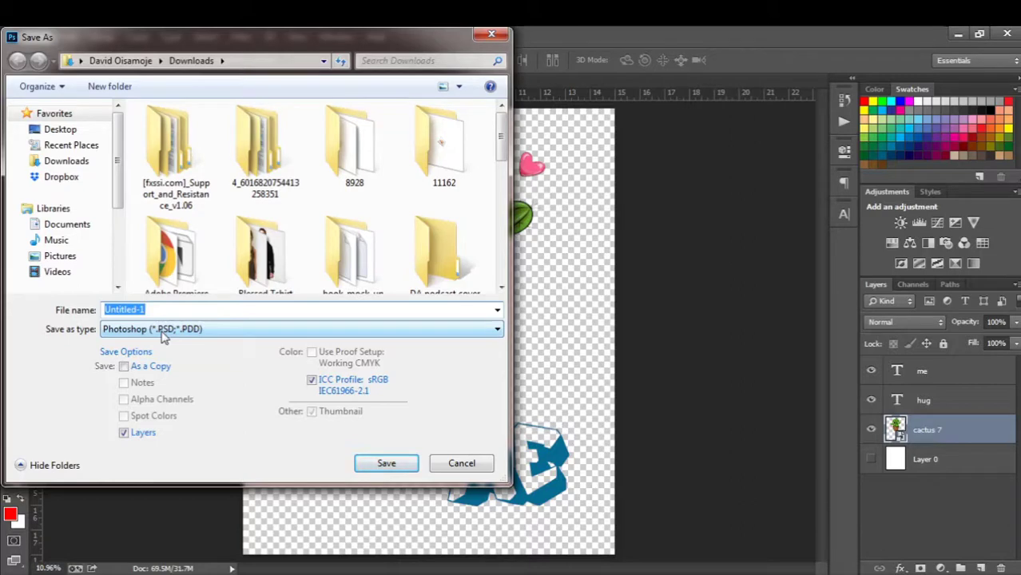
type("H")
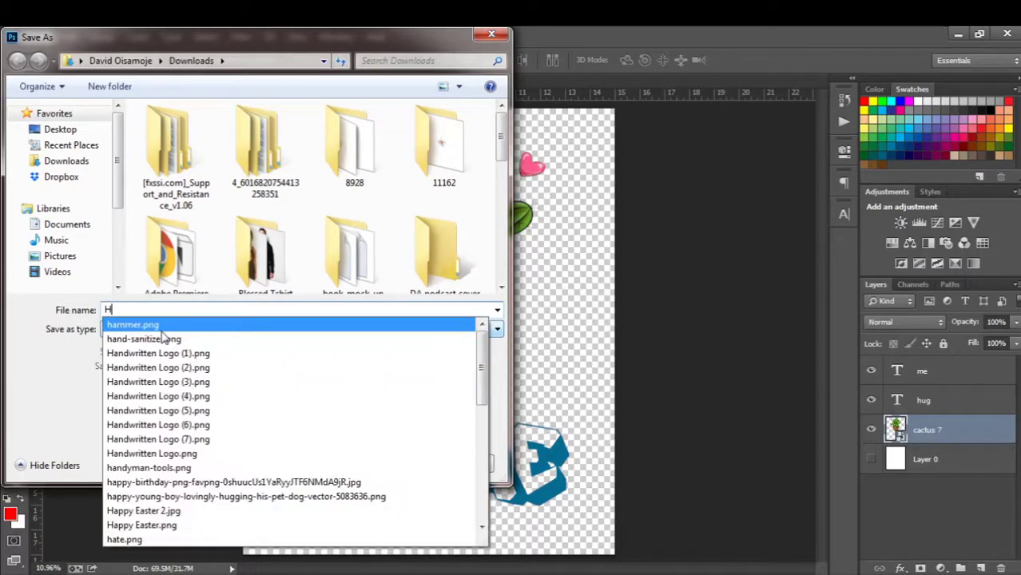
type("ug Me")
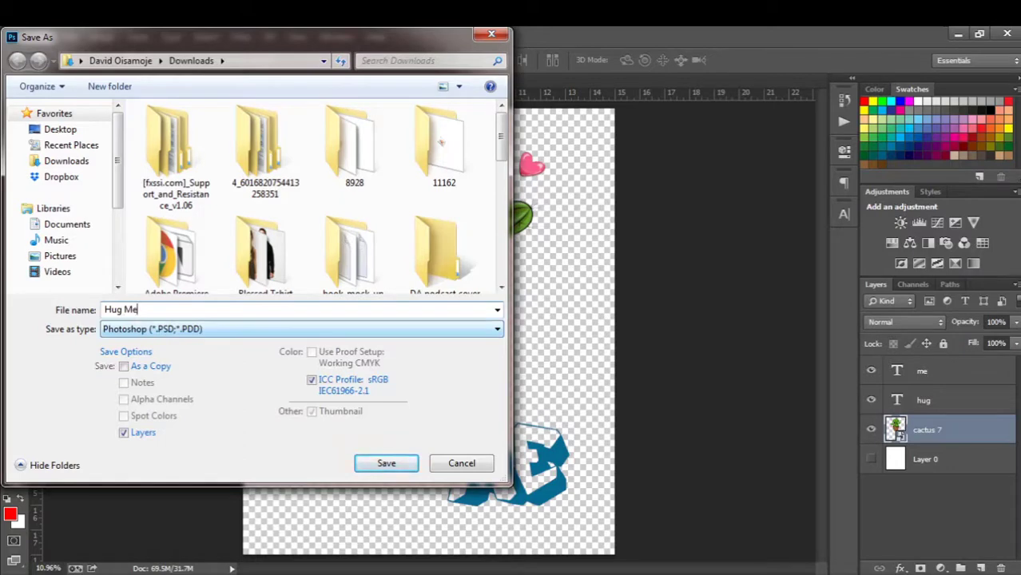
left_click(61, 256)
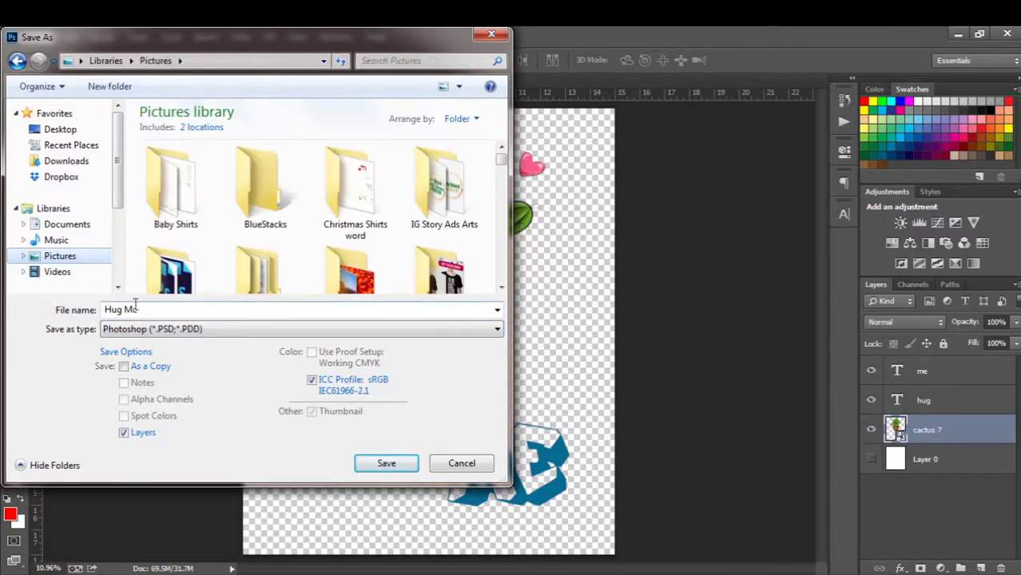
left_click(161, 332)
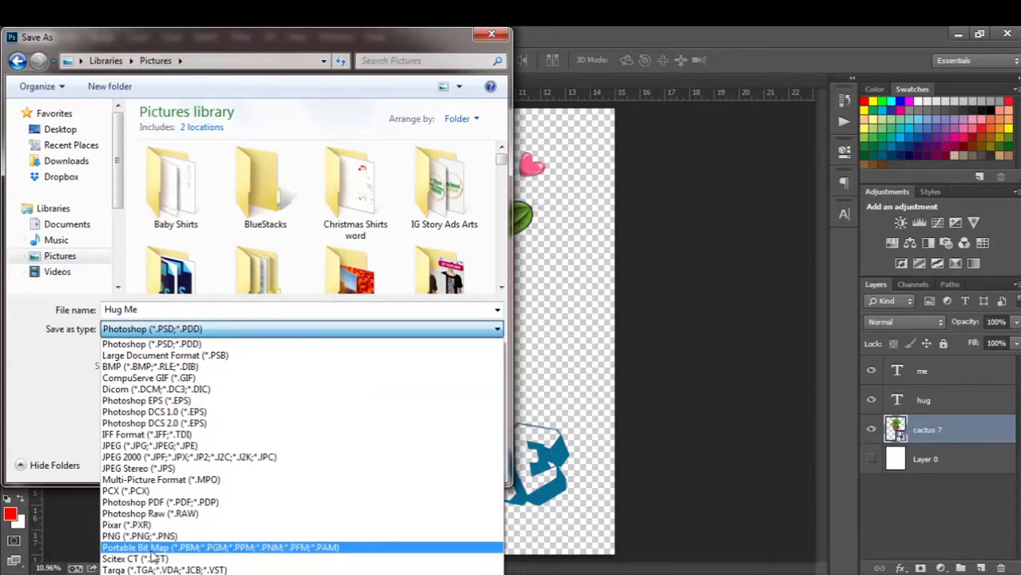
left_click(148, 536)
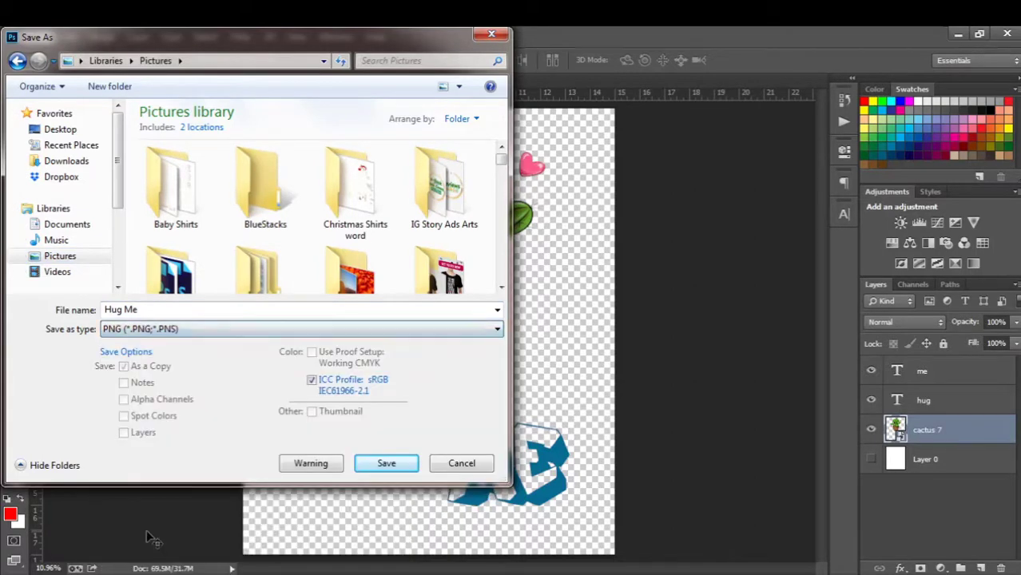
left_click(384, 468)
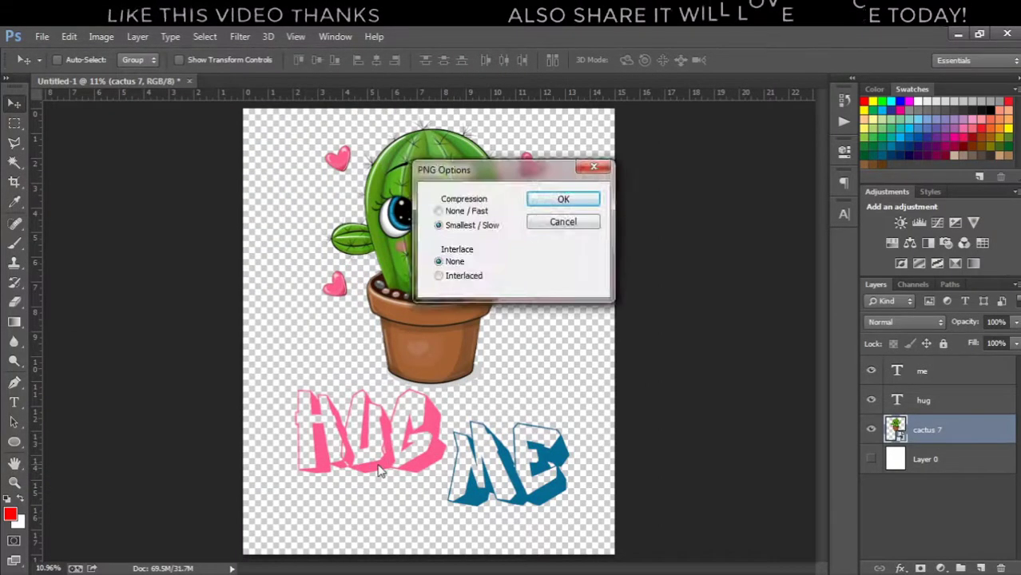
left_click(541, 206)
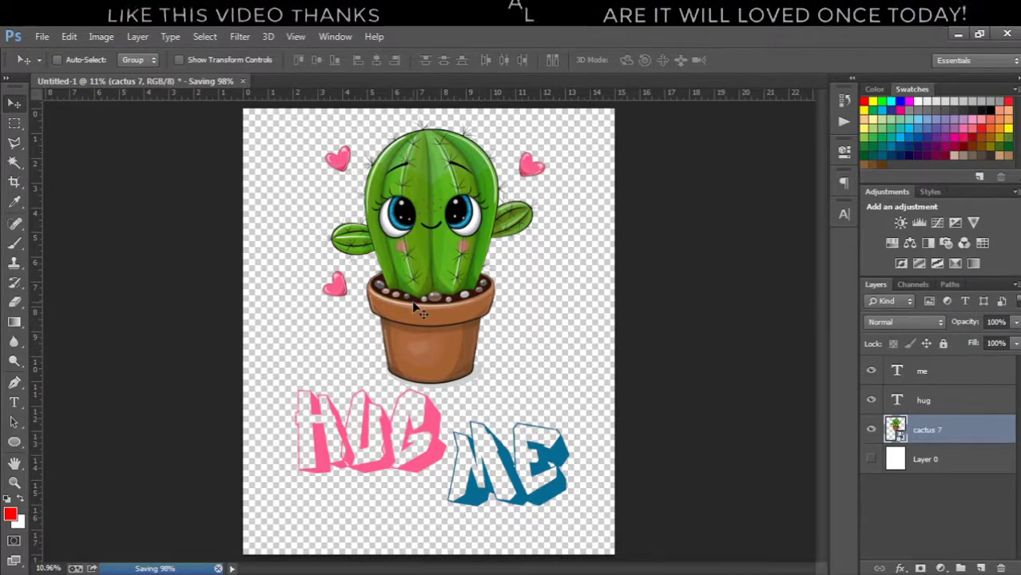
Step: Switch to Windows Explorer, view the exported Hug Me image from the Pictures library, and close the image and folder windows
key("alt+Tab")
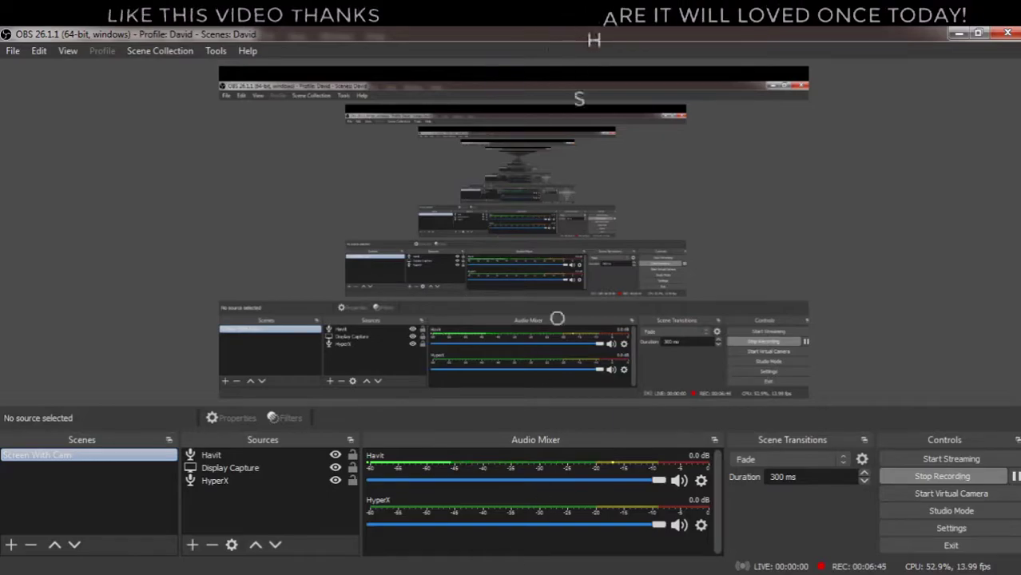
left_click(359, 574)
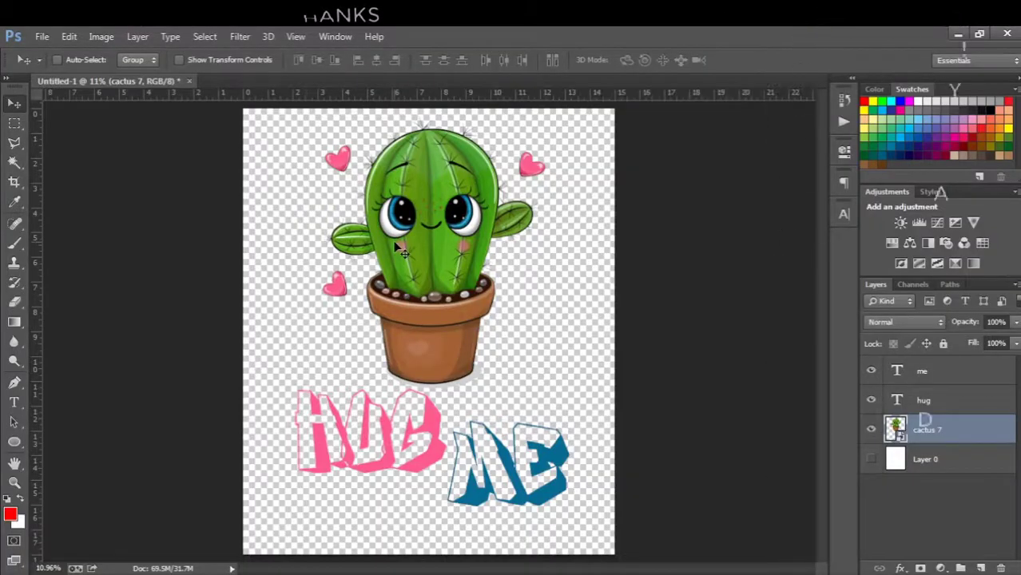
key("alt+Tab")
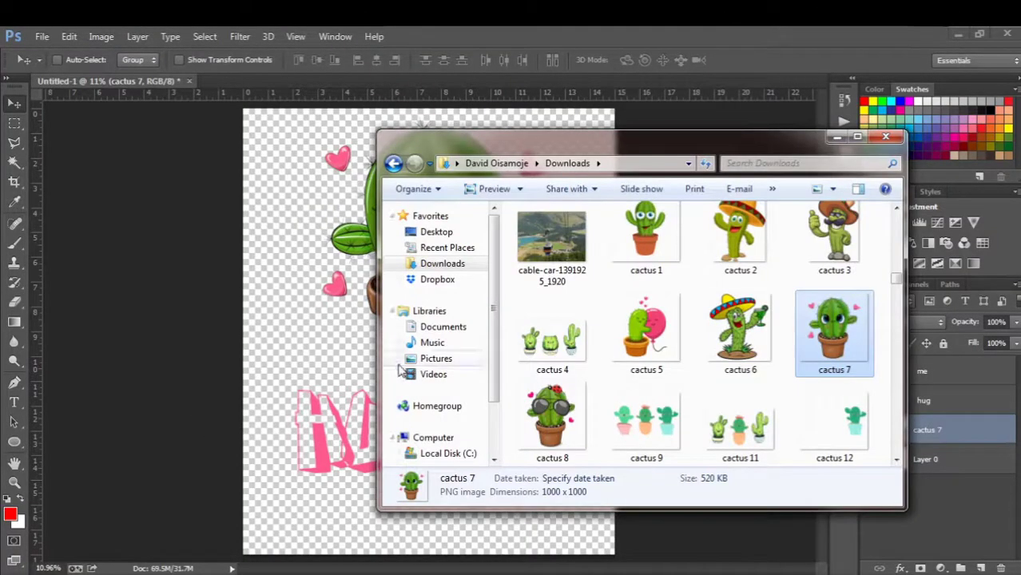
left_click(449, 359)
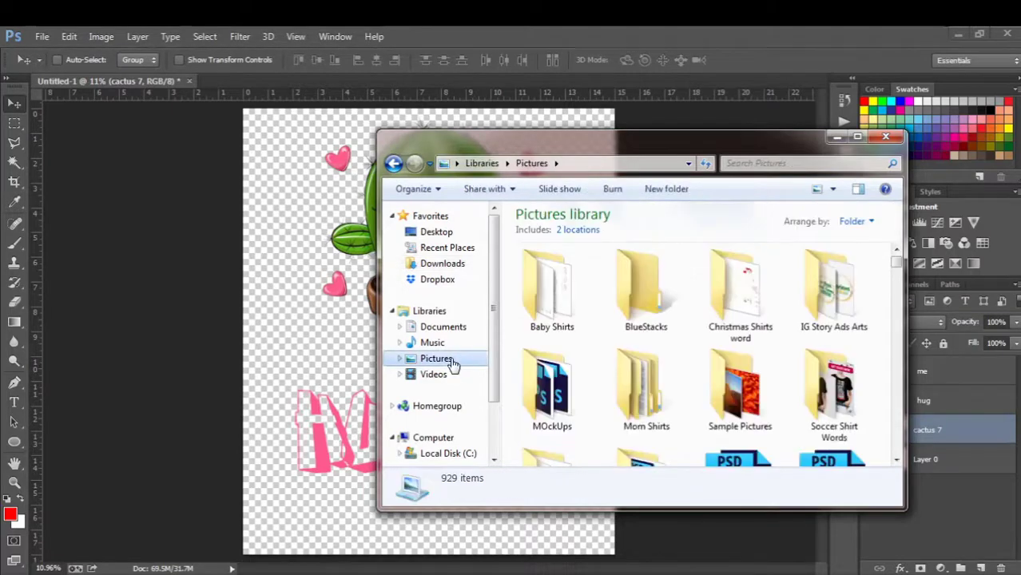
left_click(653, 392)
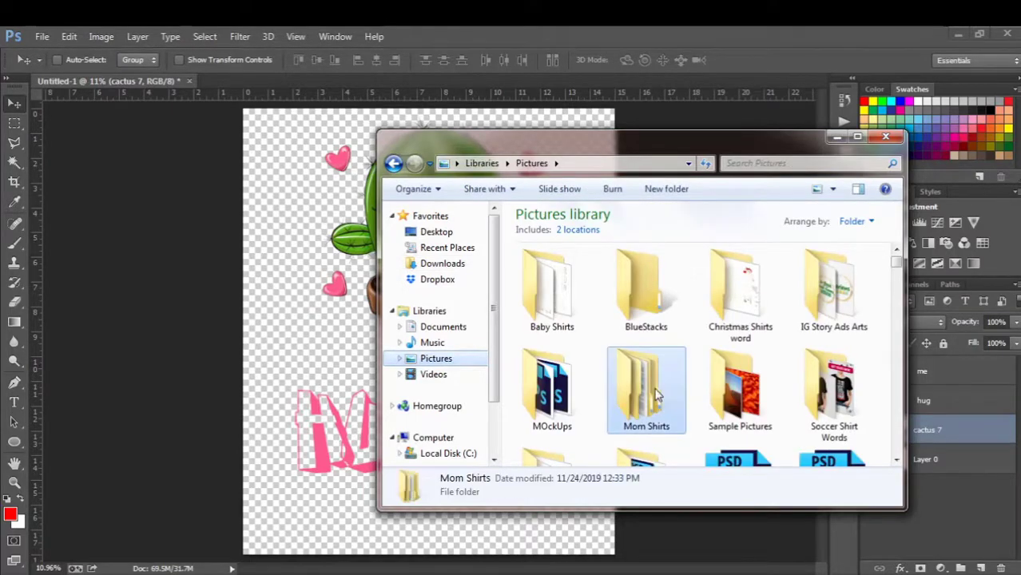
scroll(655, 393, "down", 3)
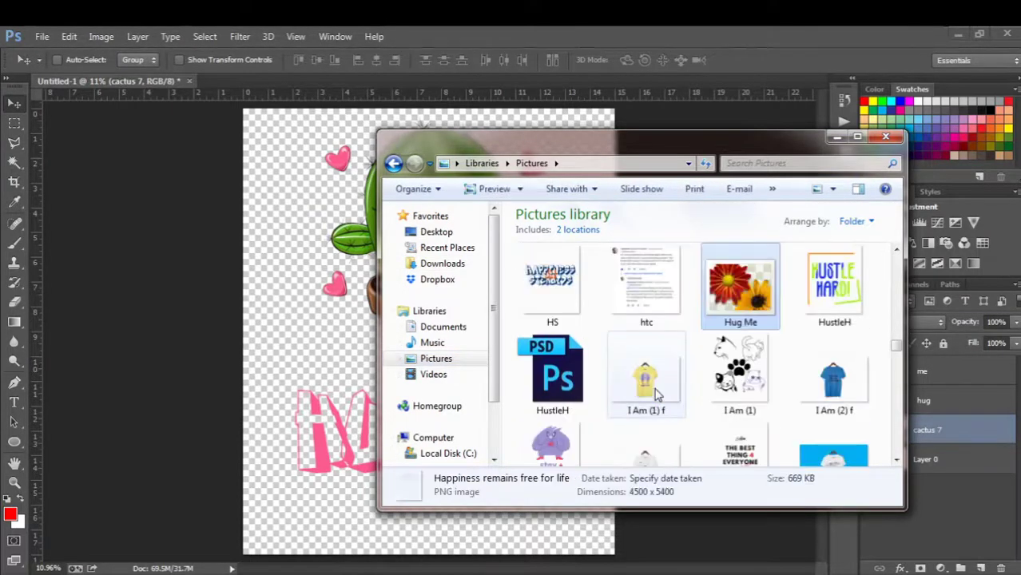
left_click(740, 278)
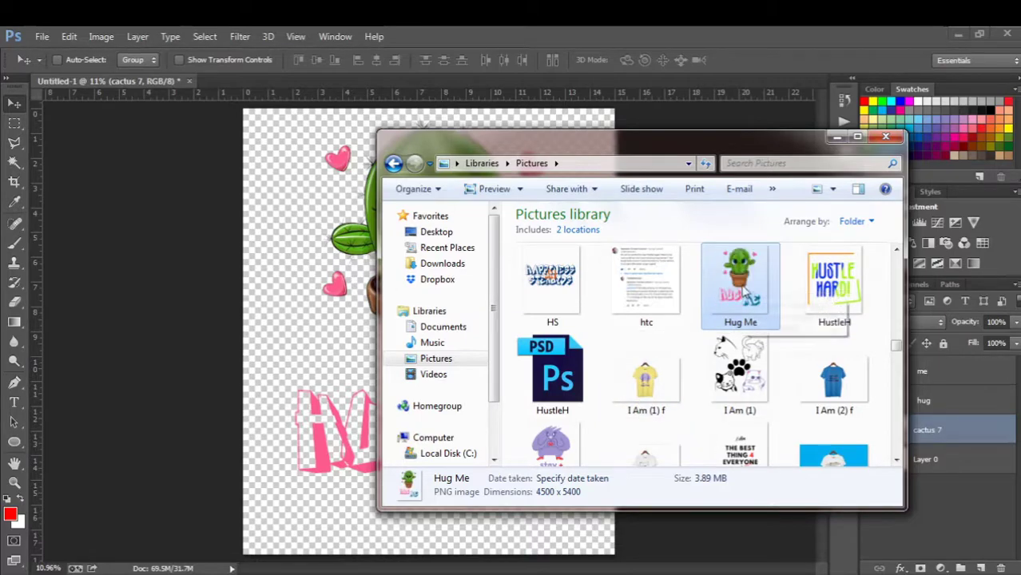
double_click(746, 294)
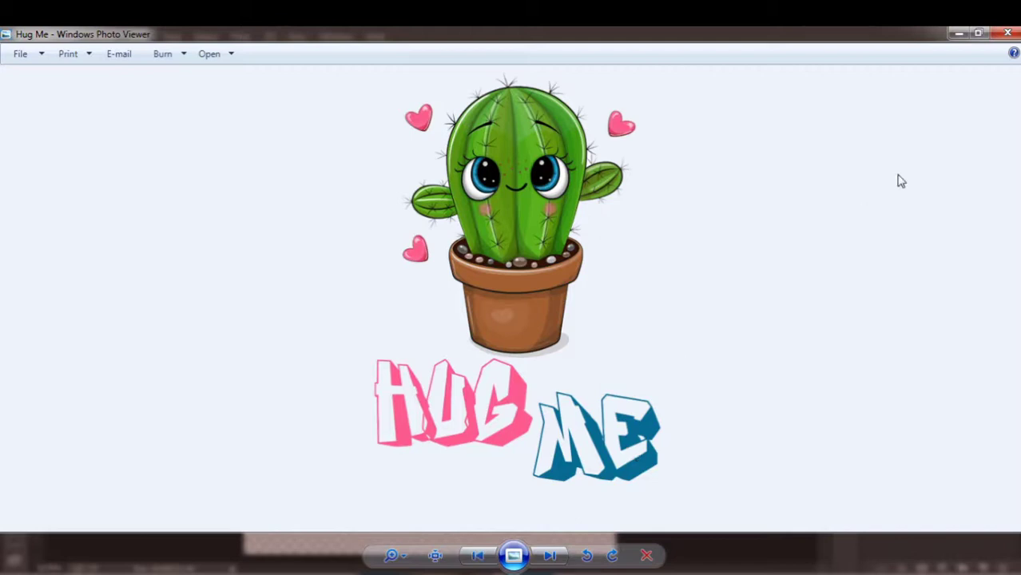
left_click(1008, 34)
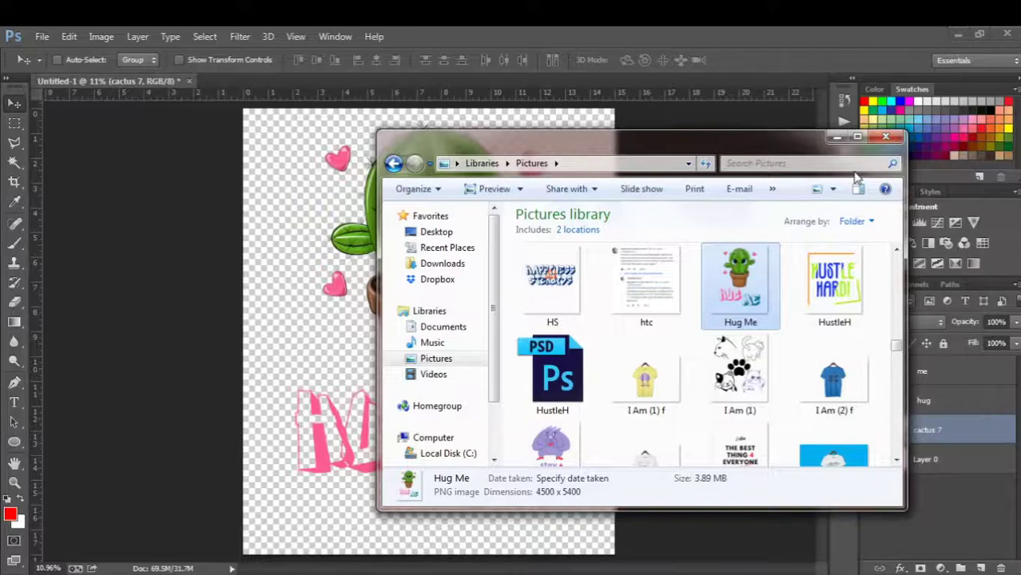
left_click(885, 136)
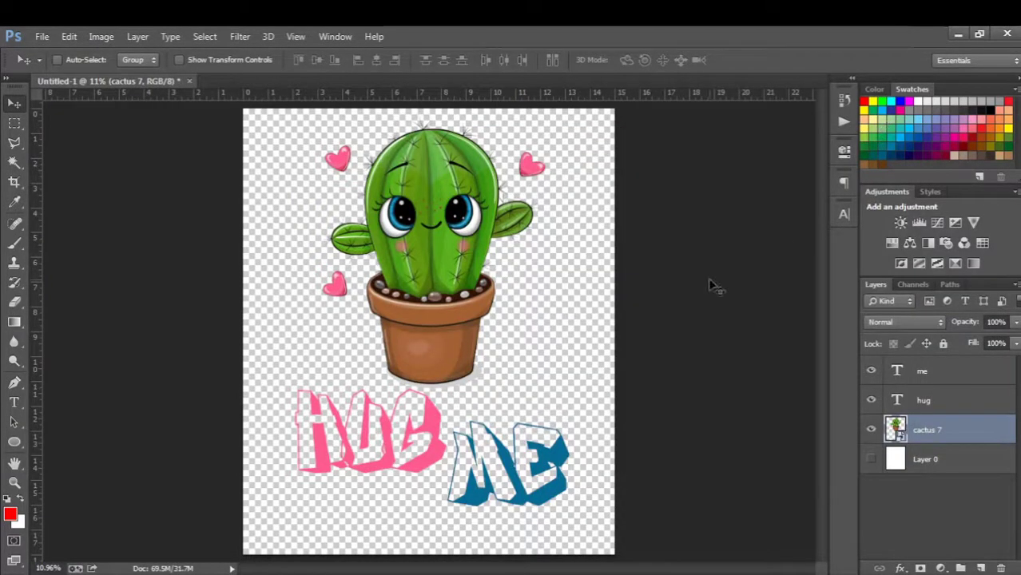